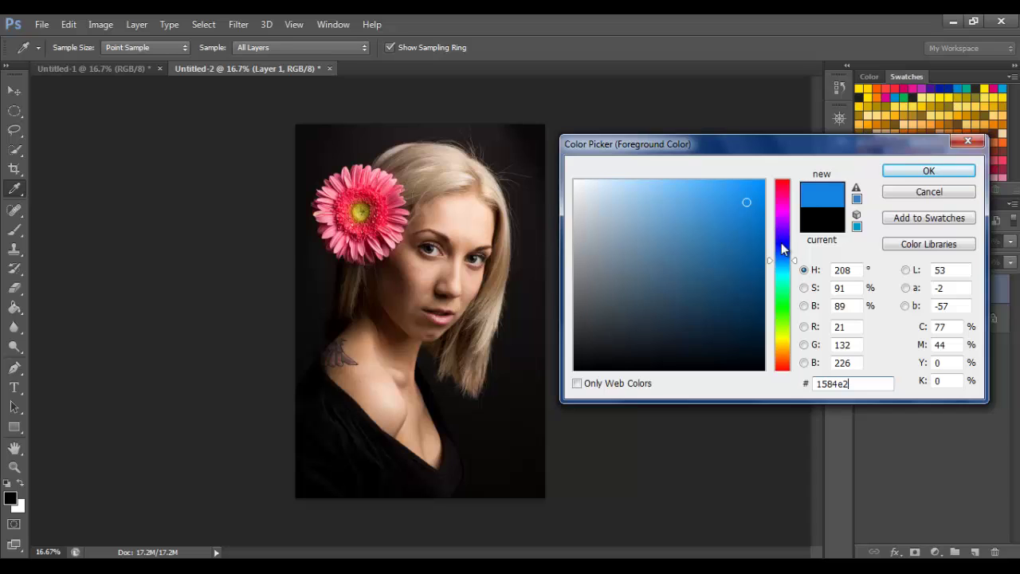
# Confirm blue #1584e2 as the foreground colour and set the Brush tool's size to 170 px.
pyautogui.click(922, 173)
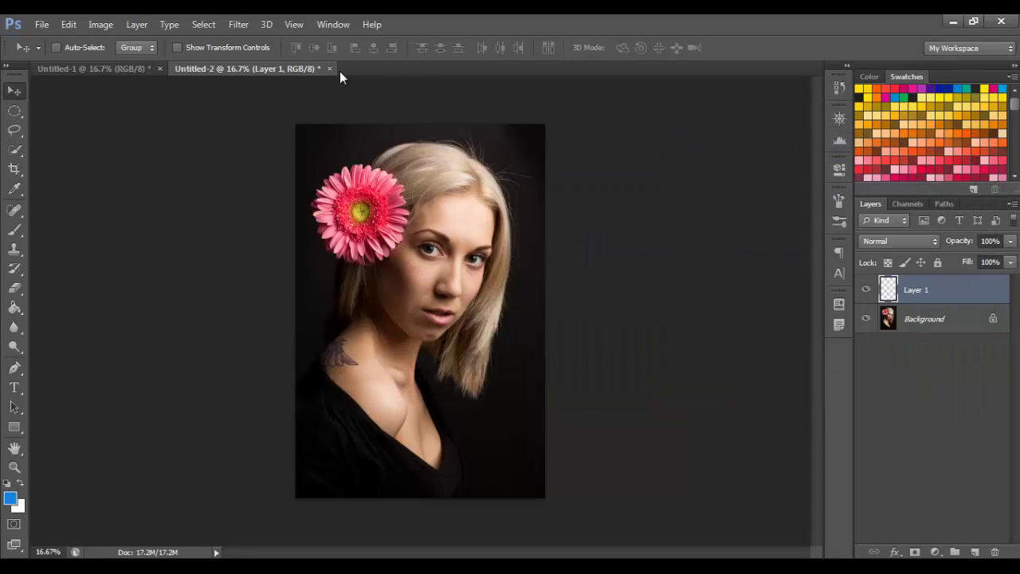
pyautogui.click(14, 227)
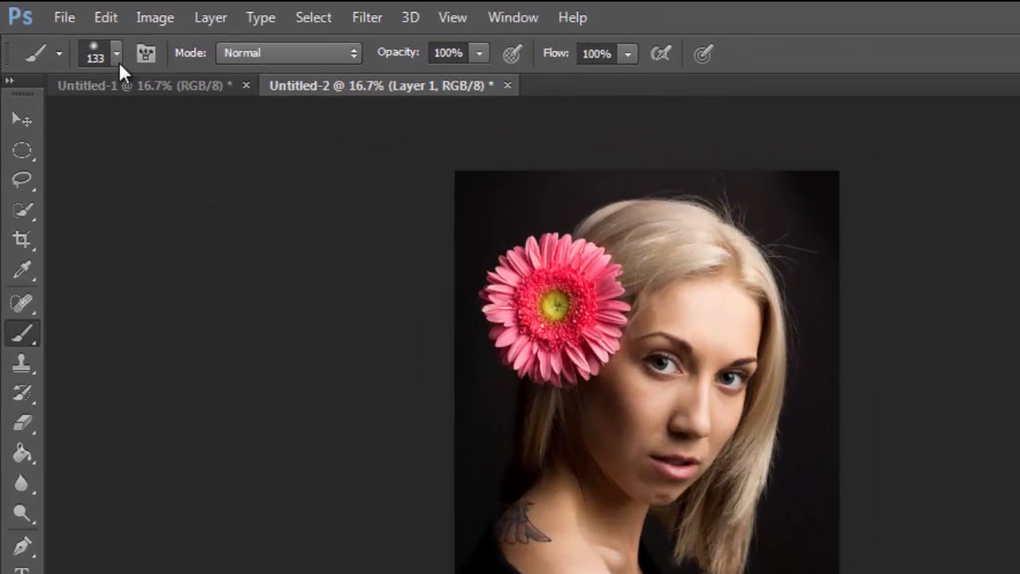
pyautogui.click(76, 47)
pyautogui.moveTo(103, 96); pyautogui.dragTo(112, 101)
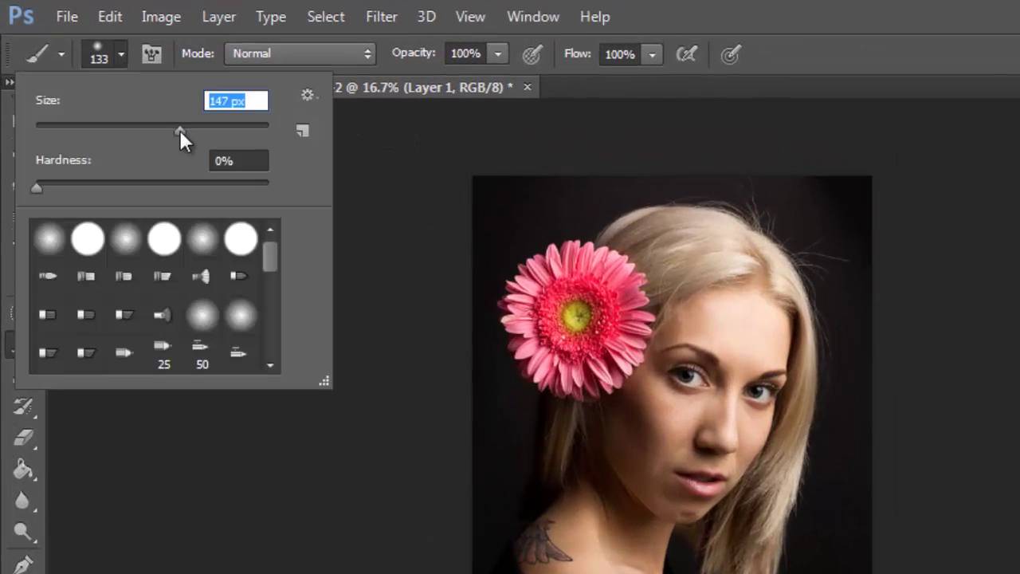
pyautogui.moveTo(180, 129); pyautogui.dragTo(192, 130)
pyautogui.click(931, 54)
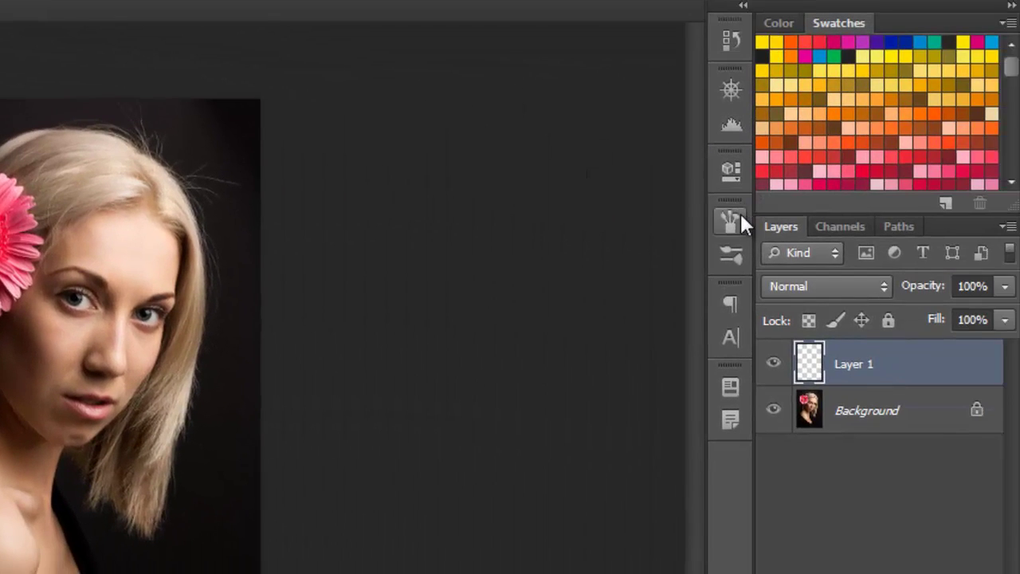
# Set the blend mode of Layer 1 to Overlay at 100% opacity, without adding any layer effects.
pyautogui.click(738, 213)
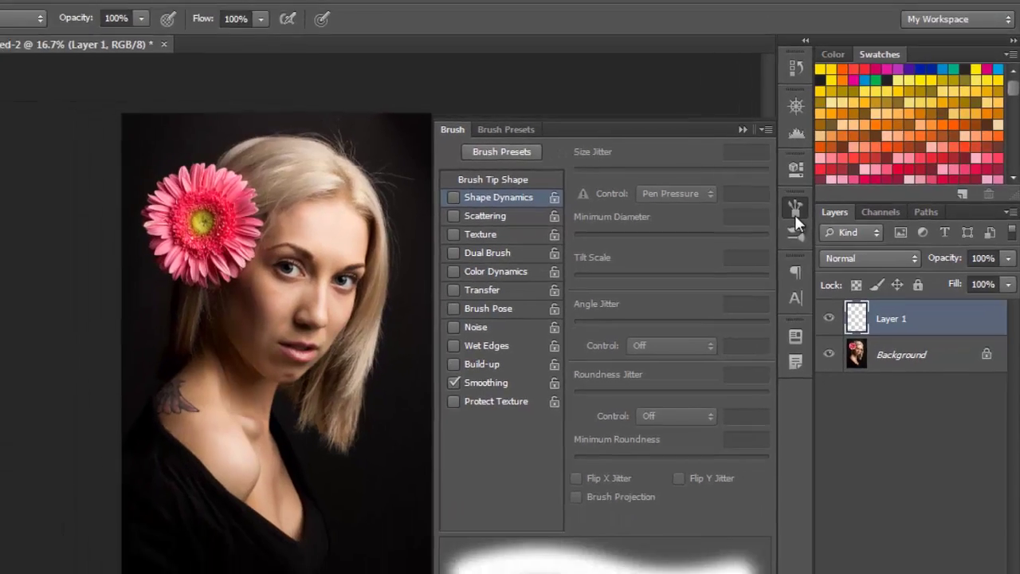
pyautogui.click(731, 222)
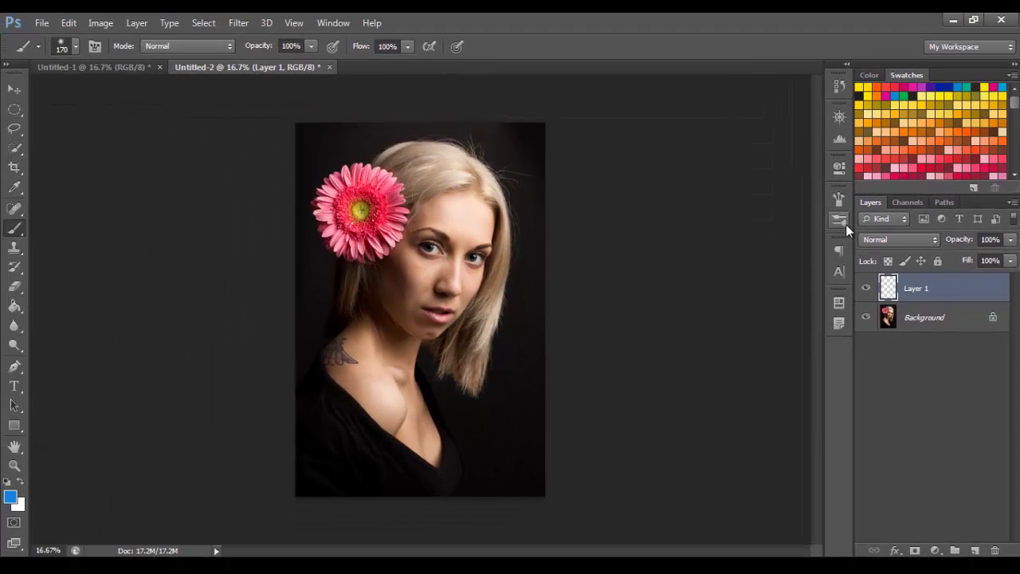
pyautogui.click(930, 242)
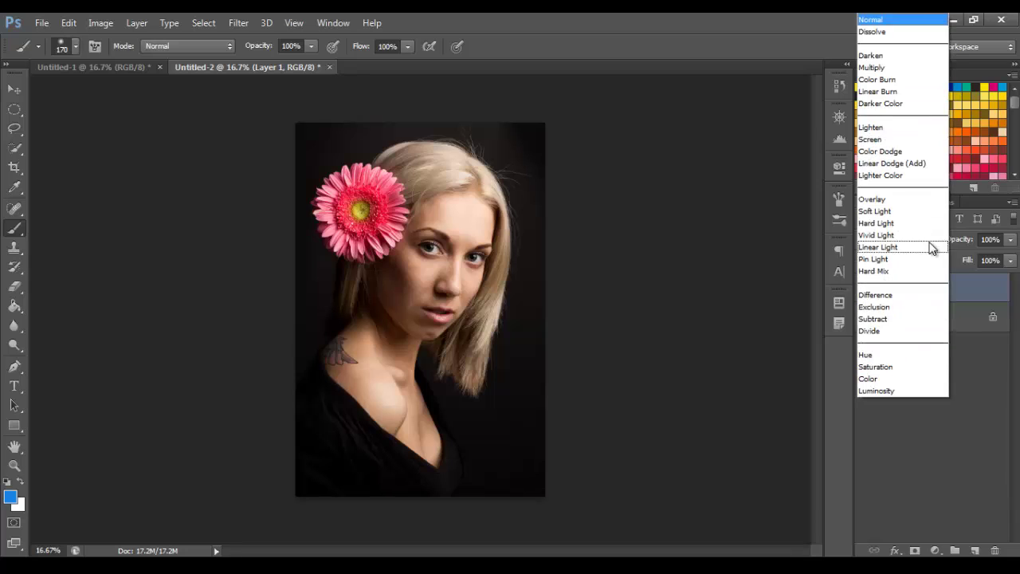
pyautogui.click(908, 195)
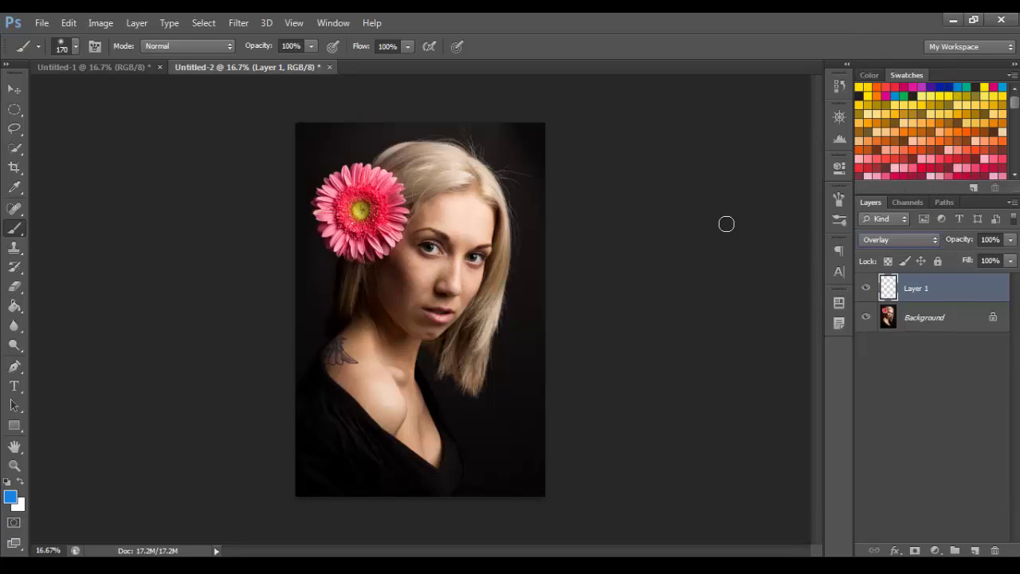
pyautogui.doubleClick(961, 291)
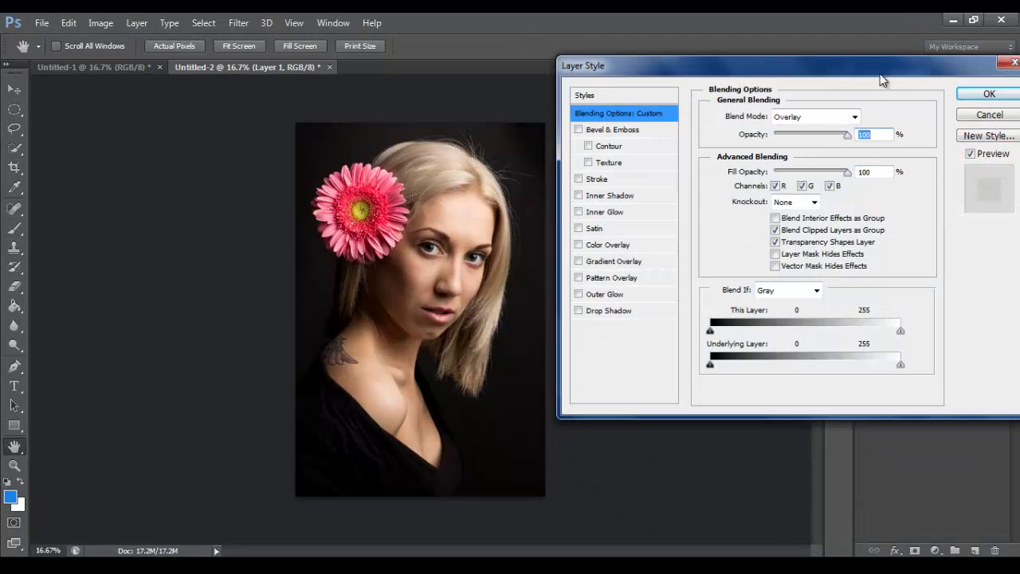
pyautogui.click(1006, 118)
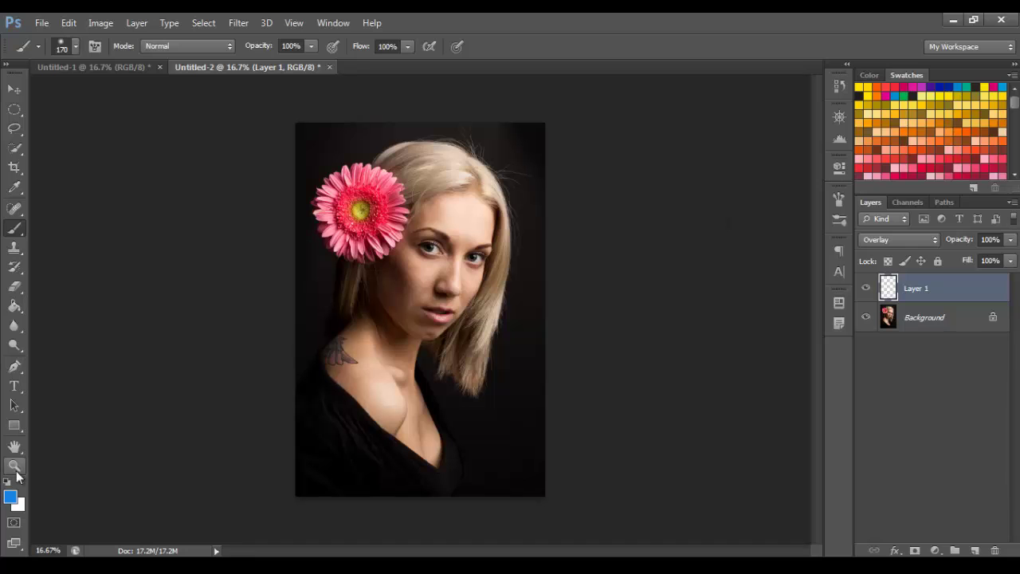
# Paint blue over the hair on the crown above the forehead, between the flower and the parting.
pyautogui.click(14, 467)
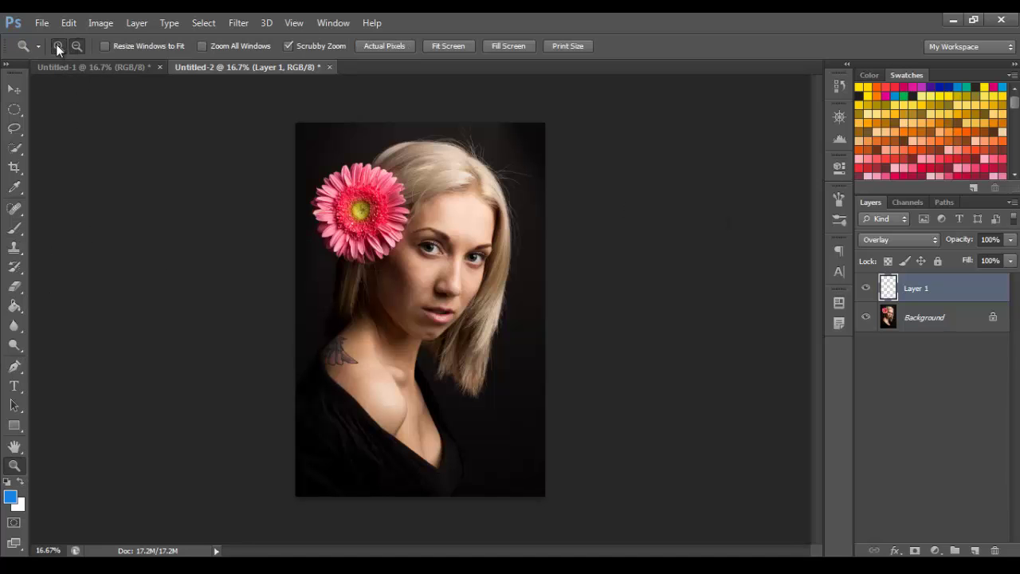
pyautogui.moveTo(395, 164); pyautogui.dragTo(433, 160)
pyautogui.click(14, 228)
pyautogui.moveTo(470, 209)
pyautogui.mouseDown()
pyautogui.moveTo(515, 210)
pyautogui.moveTo(583, 226)
pyautogui.moveTo(536, 234)
pyautogui.moveTo(548, 254)
pyautogui.moveTo(596, 259)
pyautogui.moveTo(503, 274)
pyautogui.moveTo(570, 259)
pyautogui.moveTo(440, 305)
pyautogui.moveTo(477, 278)
pyautogui.moveTo(401, 319)
pyautogui.moveTo(435, 247)
pyautogui.moveTo(486, 220)
pyautogui.moveTo(392, 196)
pyautogui.moveTo(451, 192)
pyautogui.moveTo(448, 176)
pyautogui.moveTo(340, 165)
pyautogui.moveTo(392, 148)
pyautogui.moveTo(476, 164)
pyautogui.moveTo(446, 155)
pyautogui.moveTo(550, 153)
pyautogui.moveTo(595, 175)
pyautogui.mouseUp()
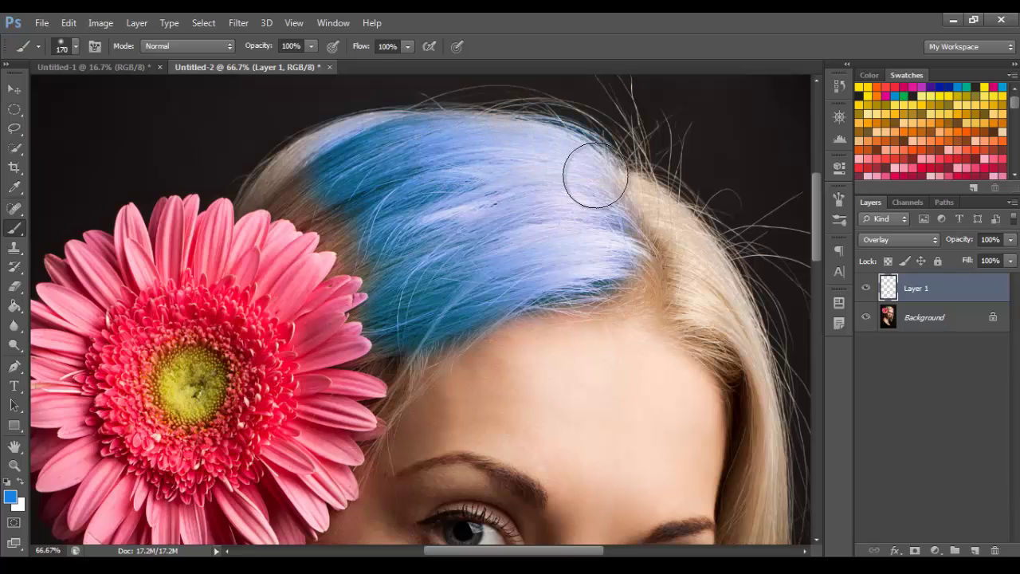
# Try Soft Light as the blend mode of the painted layer and return it to Overlay.
pyautogui.click(881, 241)
pyautogui.click(882, 215)
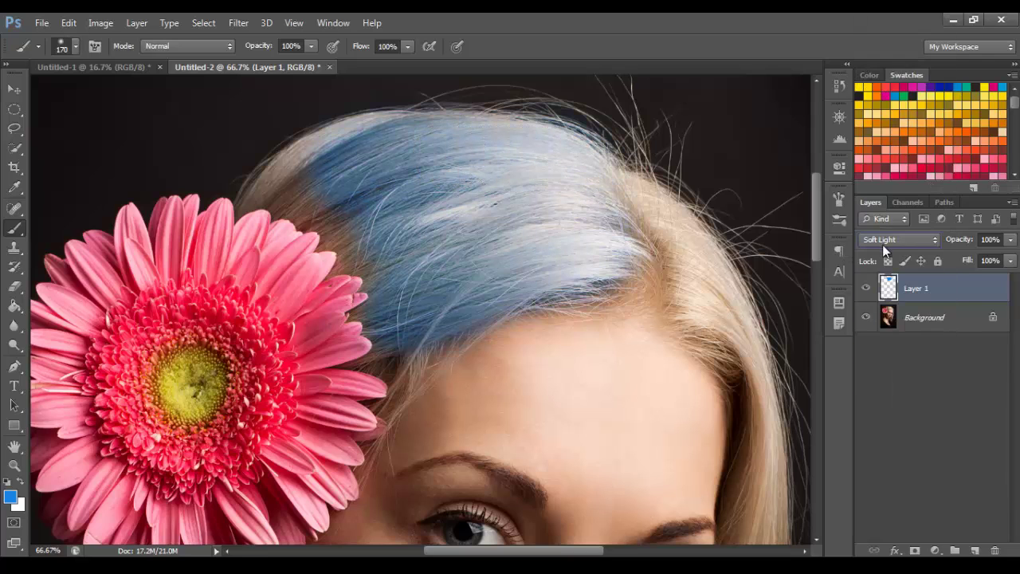
pyautogui.click(883, 241)
pyautogui.click(878, 199)
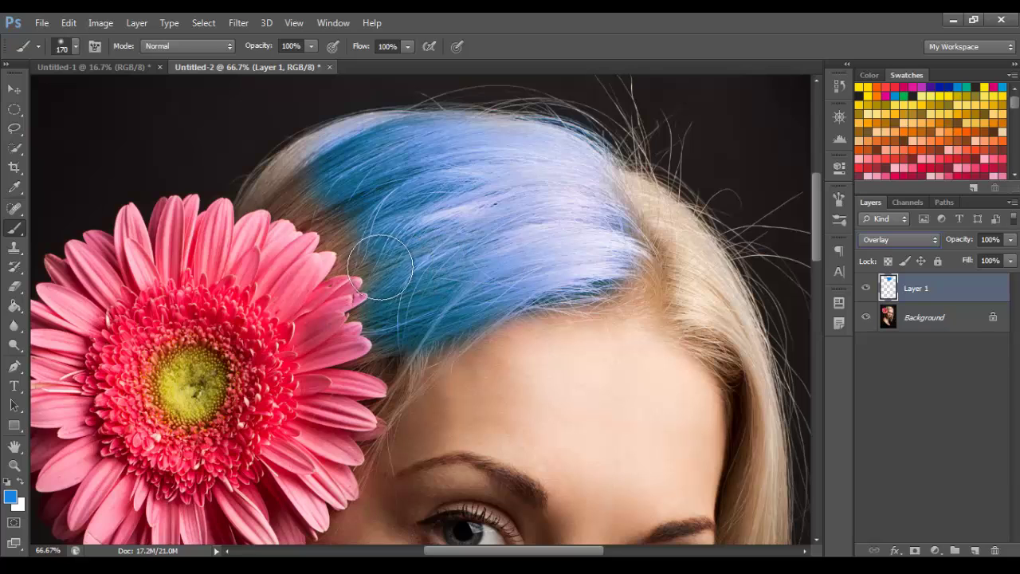
# Paint the remaining crown hair blue behind the flower and on the far side of the parting.
pyautogui.moveTo(381, 267)
pyautogui.mouseDown()
pyautogui.moveTo(353, 236)
pyautogui.moveTo(346, 257)
pyautogui.moveTo(346, 221)
pyautogui.moveTo(319, 212)
pyautogui.moveTo(332, 201)
pyautogui.moveTo(313, 191)
pyautogui.moveTo(278, 198)
pyautogui.moveTo(321, 161)
pyautogui.moveTo(394, 146)
pyautogui.moveTo(268, 213)
pyautogui.moveTo(293, 232)
pyautogui.moveTo(313, 299)
pyautogui.moveTo(344, 289)
pyautogui.moveTo(278, 275)
pyautogui.moveTo(370, 333)
pyautogui.moveTo(335, 338)
pyautogui.moveTo(362, 286)
pyautogui.moveTo(362, 260)
pyautogui.moveTo(348, 254)
pyautogui.moveTo(329, 206)
pyautogui.moveTo(301, 210)
pyautogui.moveTo(299, 197)
pyautogui.moveTo(269, 207)
pyautogui.moveTo(330, 151)
pyautogui.moveTo(379, 137)
pyautogui.moveTo(472, 146)
pyautogui.moveTo(602, 185)
pyautogui.moveTo(541, 218)
pyautogui.moveTo(581, 242)
pyautogui.moveTo(588, 268)
pyautogui.moveTo(617, 271)
pyautogui.mouseUp()
pyautogui.hotkey('ctrl', 'z')
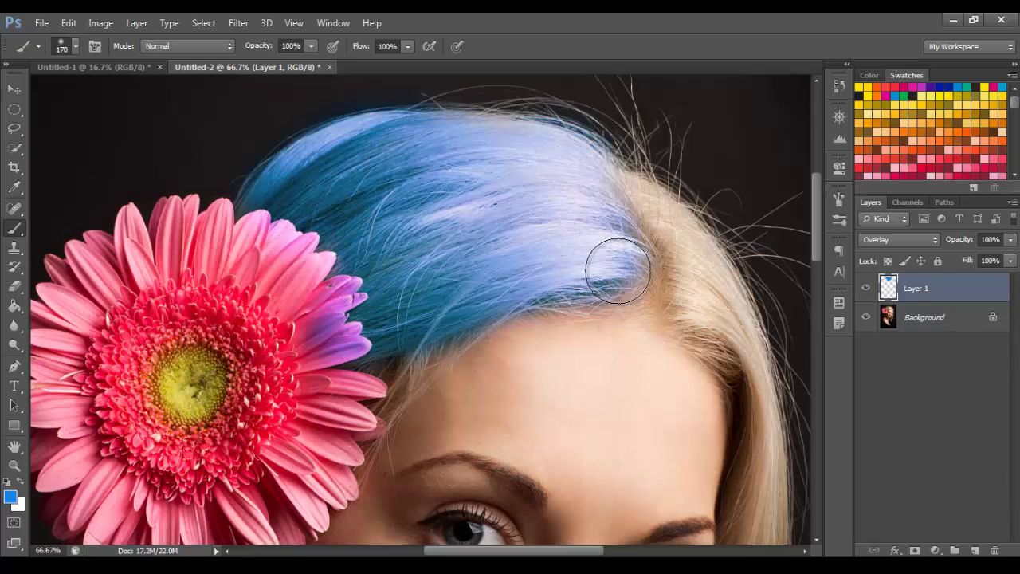
pyautogui.scroll(-4, 618, 271)
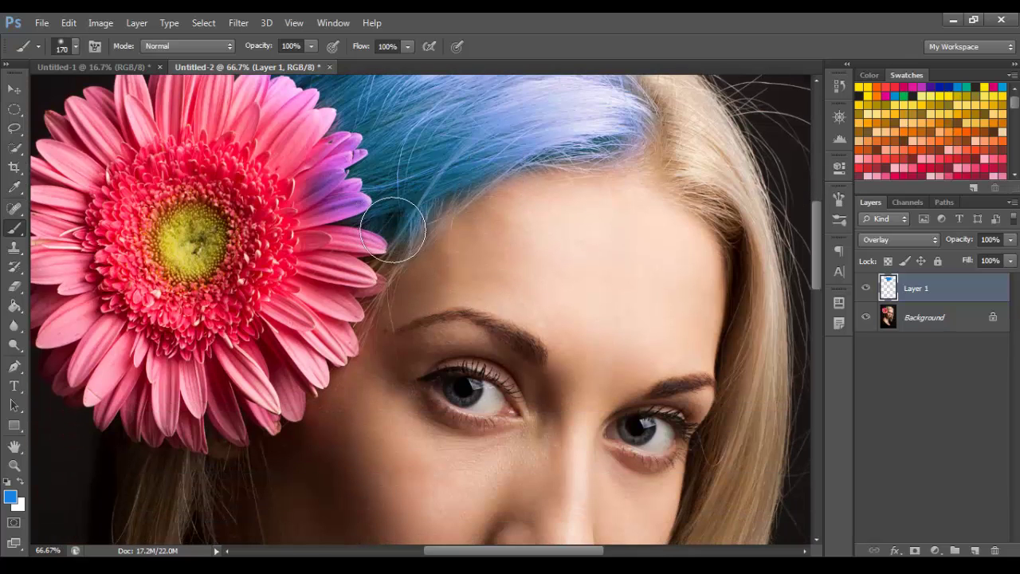
pyautogui.moveTo(576, 551); pyautogui.dragTo(624, 550)
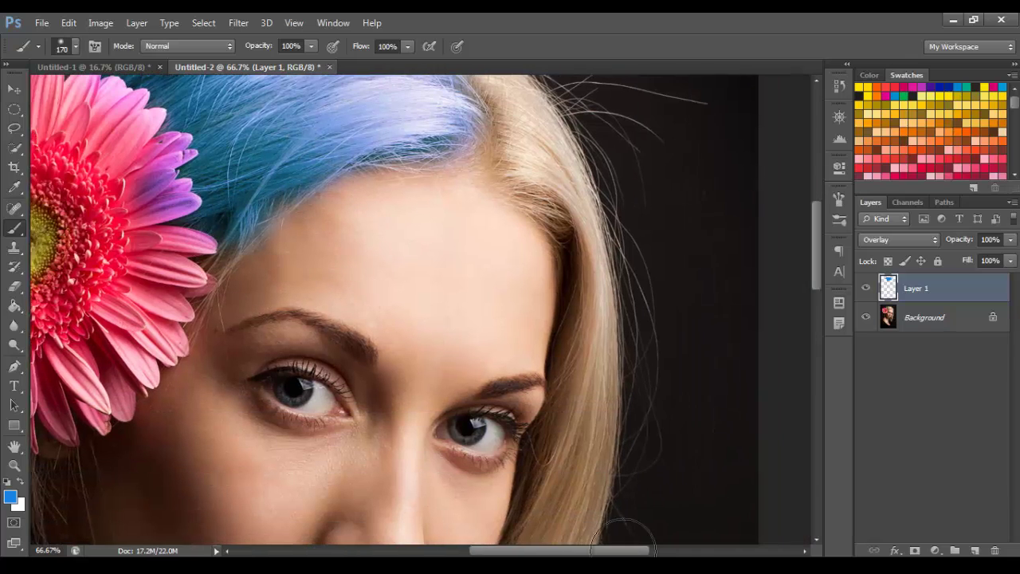
pyautogui.scroll(4, 624, 536)
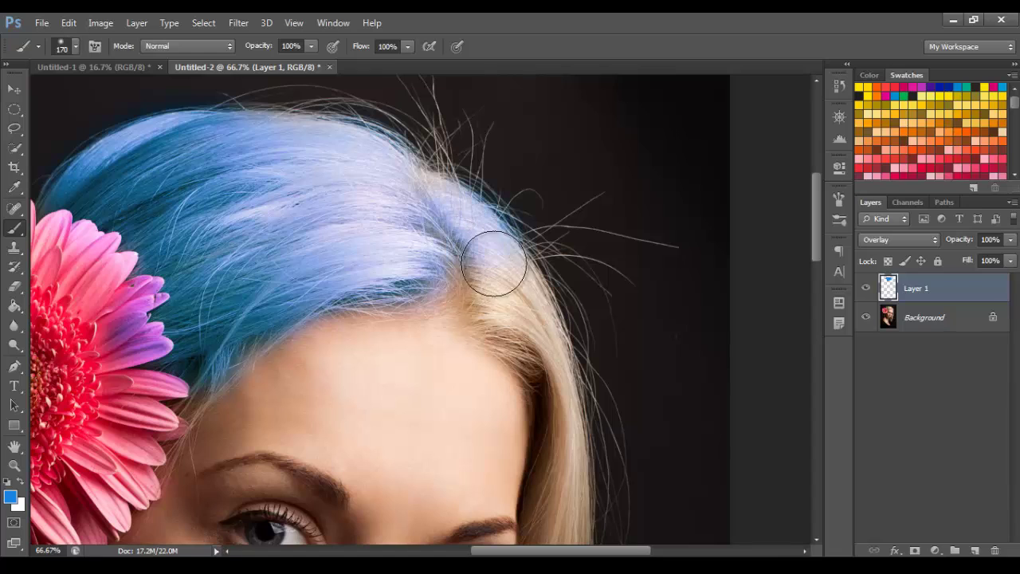
pyautogui.moveTo(494, 263)
pyautogui.mouseDown()
pyautogui.moveTo(505, 296)
pyautogui.moveTo(492, 300)
pyautogui.mouseUp()
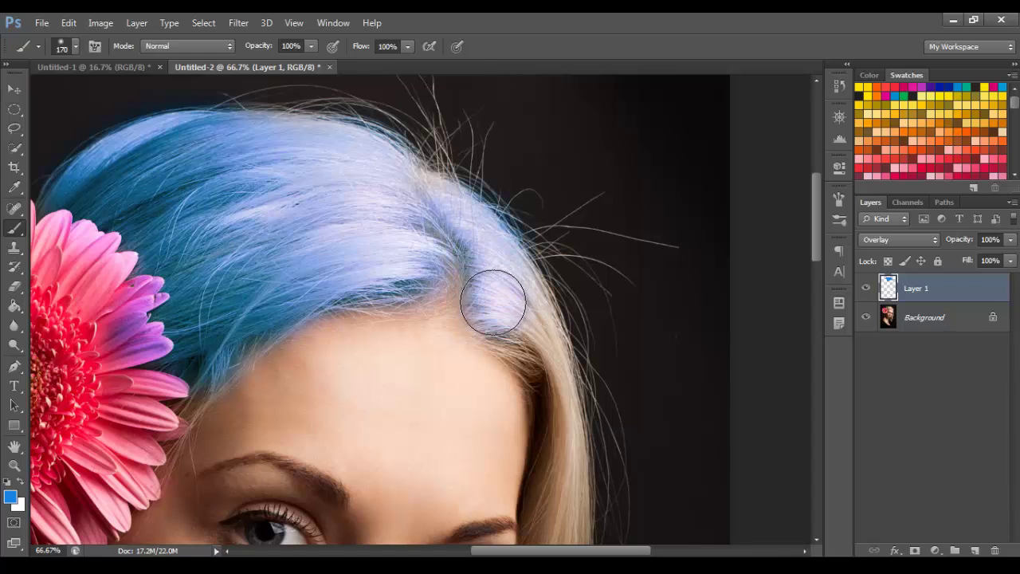
# Reduce the brush size to 102 px and paint the hair blue from the parting down along the forehead.
pyautogui.click(76, 47)
pyautogui.moveTo(103, 93); pyautogui.dragTo(95, 97)
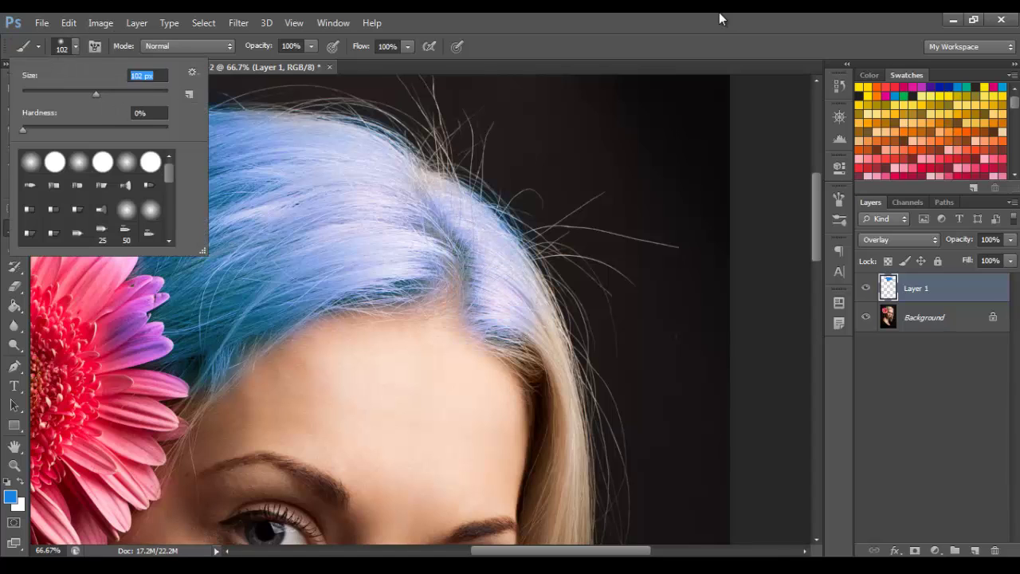
pyautogui.press('Return')
pyautogui.scroll(-4, 558, 353)
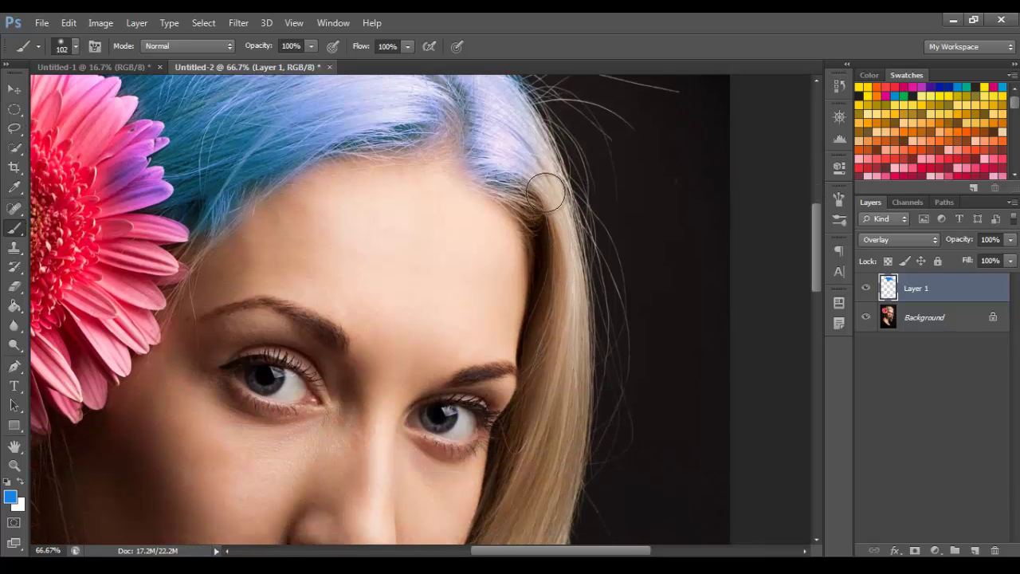
pyautogui.moveTo(547, 192)
pyautogui.mouseDown()
pyautogui.moveTo(539, 215)
pyautogui.moveTo(525, 194)
pyautogui.moveTo(552, 224)
pyautogui.moveTo(547, 174)
pyautogui.moveTo(569, 304)
pyautogui.moveTo(563, 229)
pyautogui.moveTo(573, 363)
pyautogui.mouseUp()
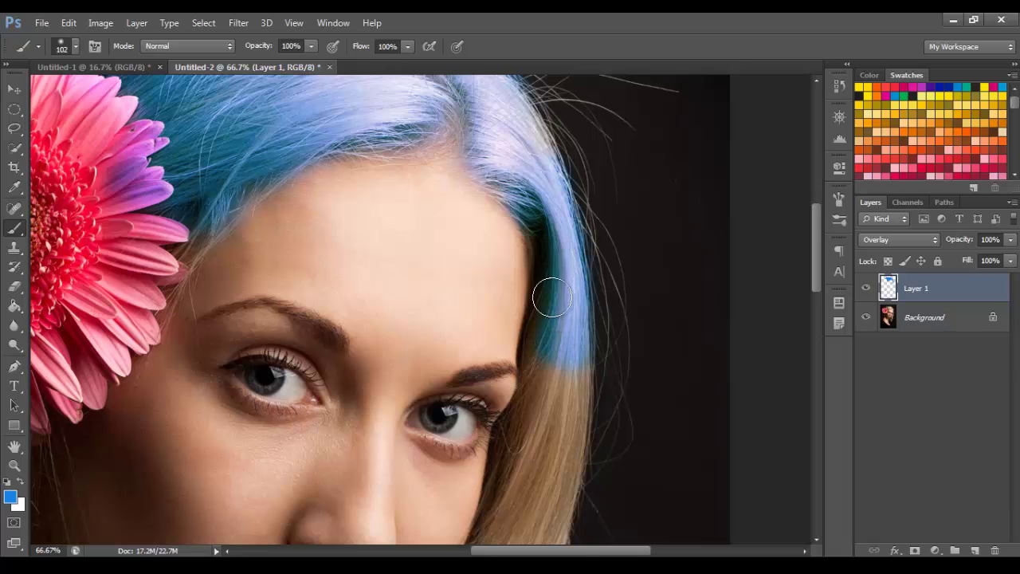
# Continue painting the long side hair blue from eye level down past the cheek and jaw.
pyautogui.scroll(-3, 546, 335)
pyautogui.moveTo(543, 188)
pyautogui.mouseDown()
pyautogui.moveTo(539, 216)
pyautogui.moveTo(567, 283)
pyautogui.moveTo(544, 269)
pyautogui.mouseUp()
pyautogui.scroll(-2, 543, 269)
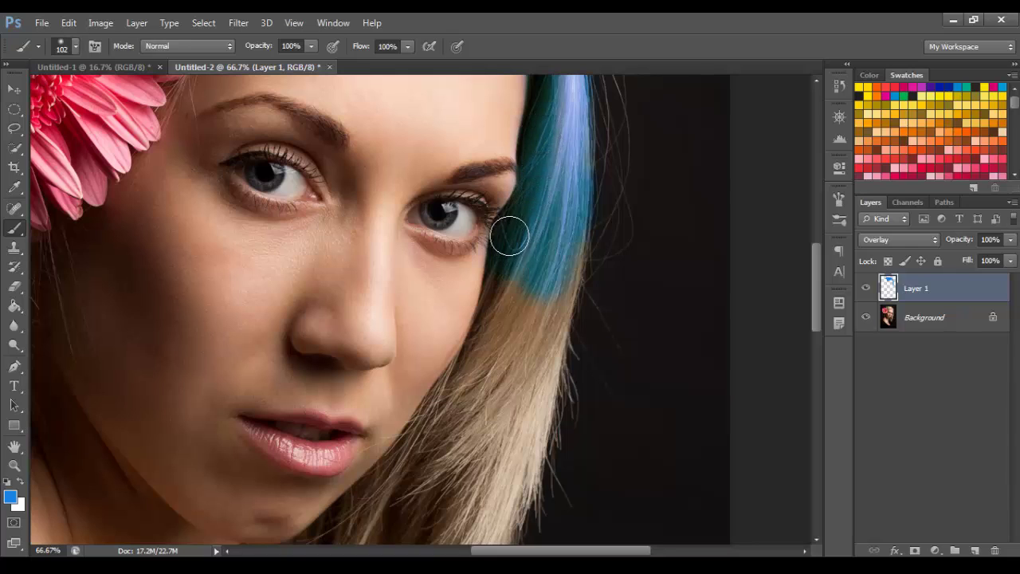
pyautogui.moveTo(508, 232)
pyautogui.mouseDown()
pyautogui.moveTo(505, 285)
pyautogui.moveTo(528, 292)
pyautogui.mouseUp()
pyautogui.scroll(-3, 534, 296)
pyautogui.scroll(-2, 538, 301)
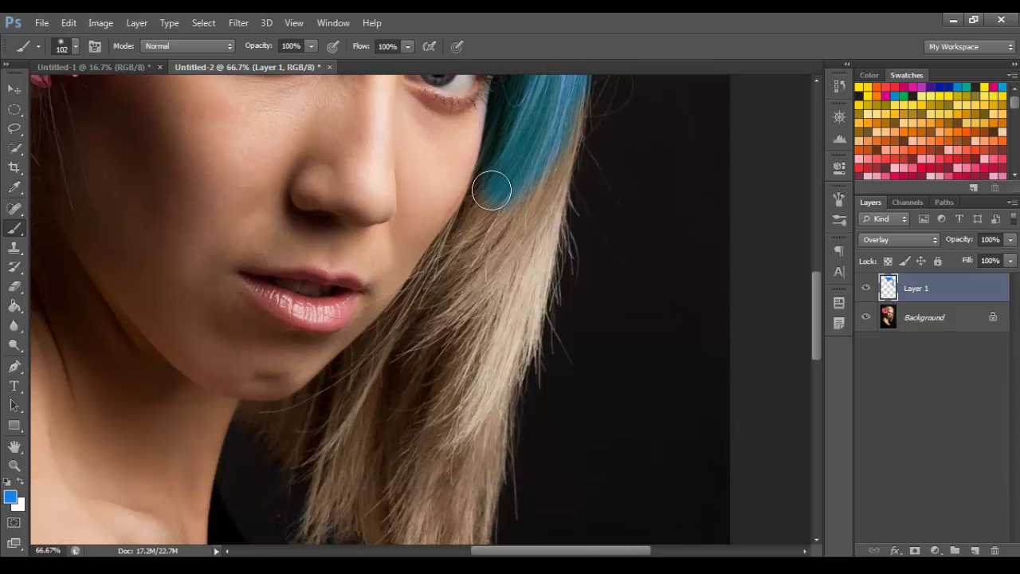
pyautogui.moveTo(494, 183)
pyautogui.mouseDown()
pyautogui.moveTo(456, 270)
pyautogui.moveTo(494, 226)
pyautogui.moveTo(501, 246)
pyautogui.moveTo(522, 186)
pyautogui.moveTo(539, 222)
pyautogui.moveTo(564, 104)
pyautogui.moveTo(519, 348)
pyautogui.moveTo(530, 257)
pyautogui.moveTo(500, 324)
pyautogui.moveTo(498, 277)
pyautogui.moveTo(470, 288)
pyautogui.moveTo(456, 255)
pyautogui.mouseUp()
pyautogui.moveTo(430, 294)
pyautogui.mouseDown()
pyautogui.moveTo(389, 341)
pyautogui.moveTo(405, 316)
pyautogui.moveTo(404, 363)
pyautogui.moveTo(437, 388)
pyautogui.moveTo(458, 341)
pyautogui.moveTo(482, 323)
pyautogui.moveTo(481, 398)
pyautogui.moveTo(501, 359)
pyautogui.mouseUp()
# Paint the lower hair ends and the strands beneath the chin blue.
pyautogui.scroll(-2, 498, 356)
pyautogui.scroll(-2, 498, 356)
pyautogui.moveTo(501, 201)
pyautogui.mouseDown()
pyautogui.moveTo(451, 428)
pyautogui.moveTo(470, 362)
pyautogui.moveTo(441, 421)
pyautogui.moveTo(431, 319)
pyautogui.moveTo(420, 375)
pyautogui.moveTo(450, 287)
pyautogui.moveTo(417, 286)
pyautogui.moveTo(378, 376)
pyautogui.moveTo(443, 238)
pyautogui.moveTo(446, 211)
pyautogui.moveTo(405, 201)
pyautogui.mouseUp()
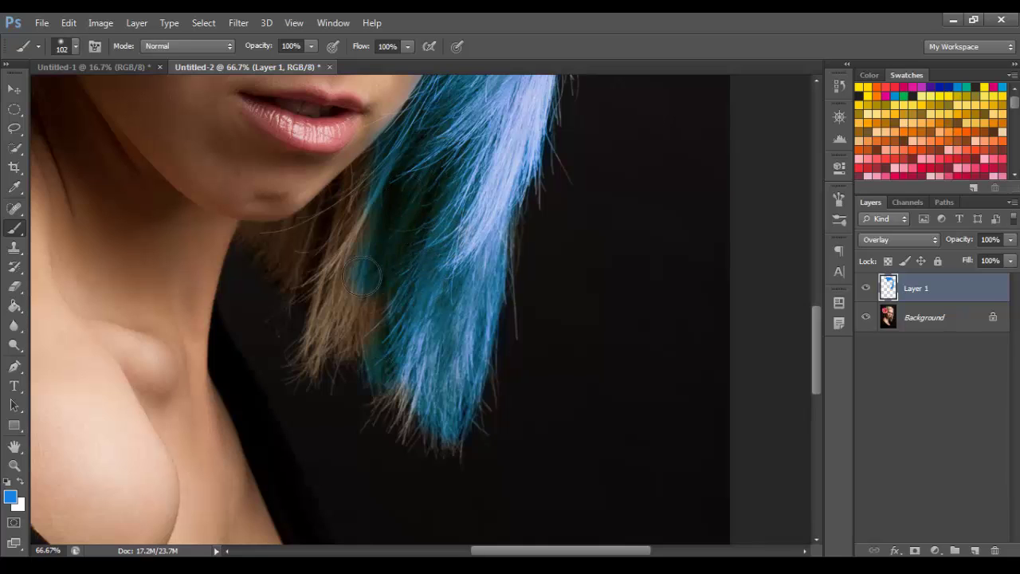
pyautogui.moveTo(363, 276)
pyautogui.mouseDown()
pyautogui.moveTo(386, 223)
pyautogui.moveTo(356, 326)
pyautogui.moveTo(390, 294)
pyautogui.moveTo(313, 354)
pyautogui.moveTo(331, 238)
pyautogui.mouseUp()
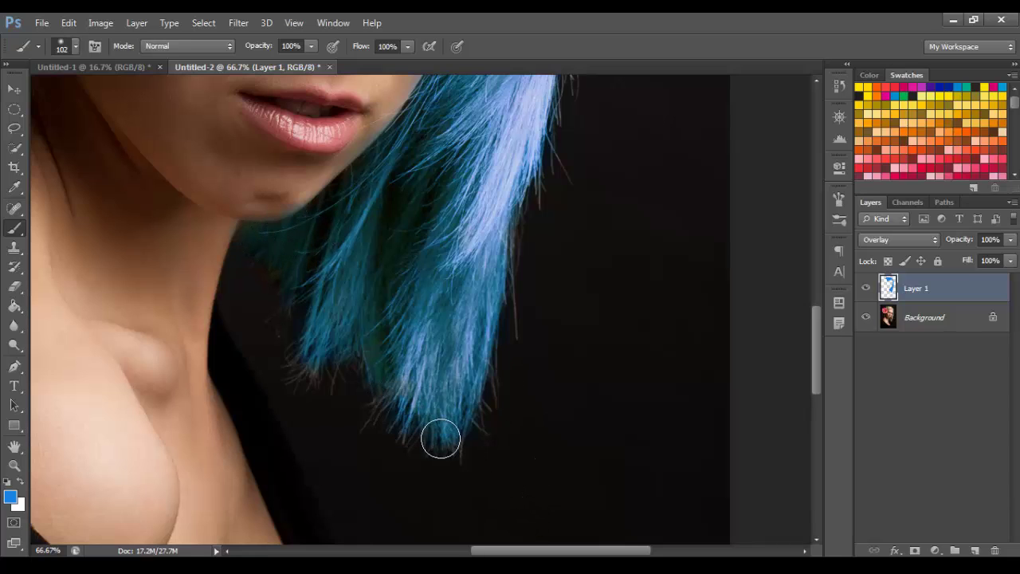
# Paint the hair strands hanging below the flower blue.
pyautogui.scroll(10, 441, 438)
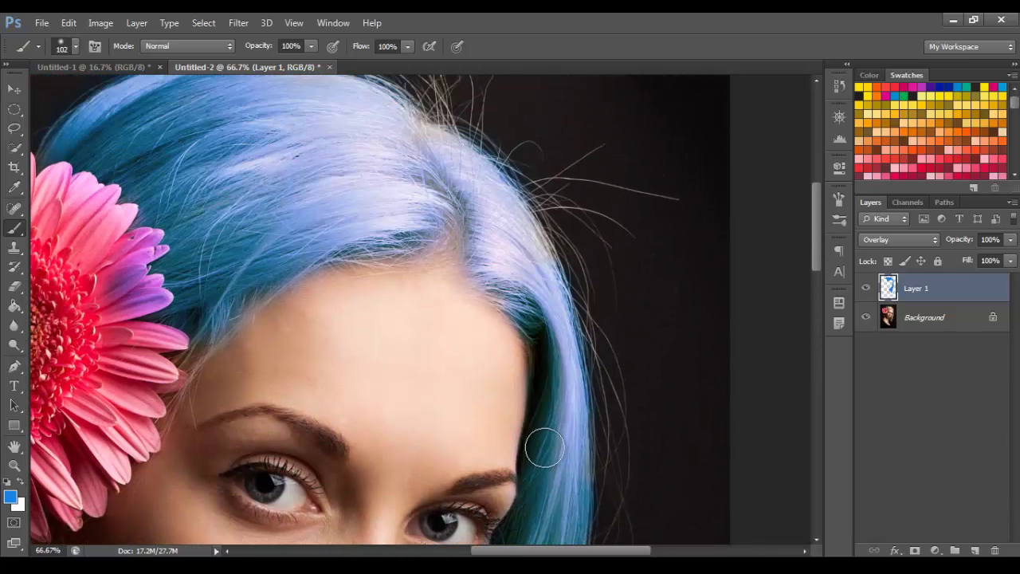
pyautogui.hscroll(-5, 446, 431)
pyautogui.scroll(-8, 324, 310)
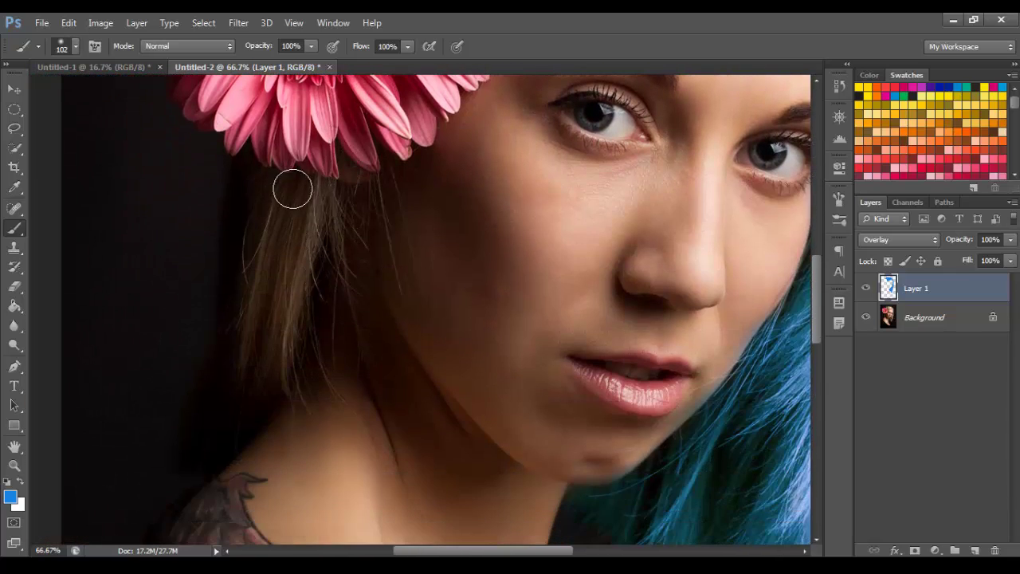
pyautogui.moveTo(293, 189)
pyautogui.mouseDown()
pyautogui.moveTo(319, 205)
pyautogui.moveTo(285, 377)
pyautogui.mouseUp()
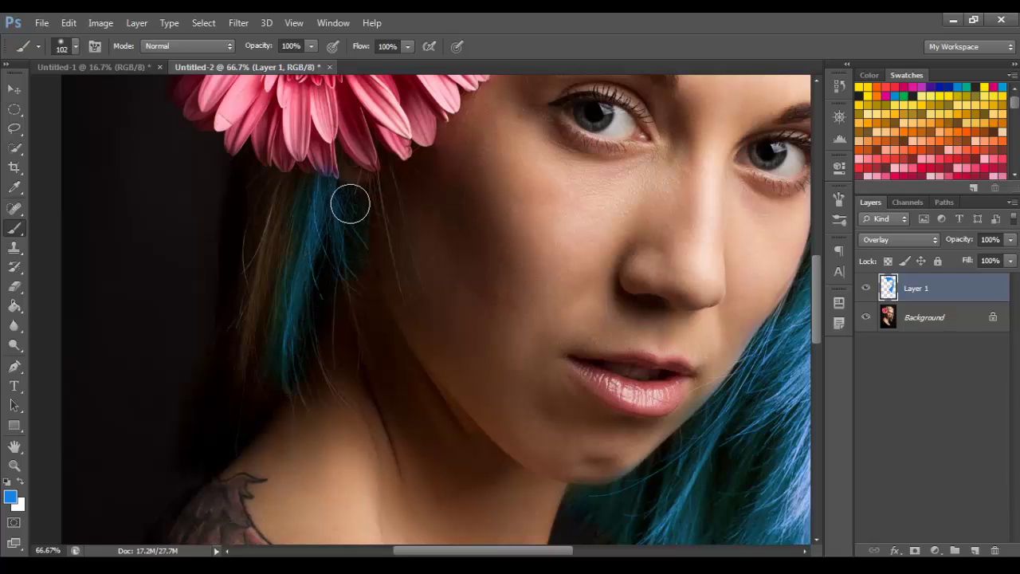
pyautogui.moveTo(279, 185); pyautogui.dragTo(252, 305)
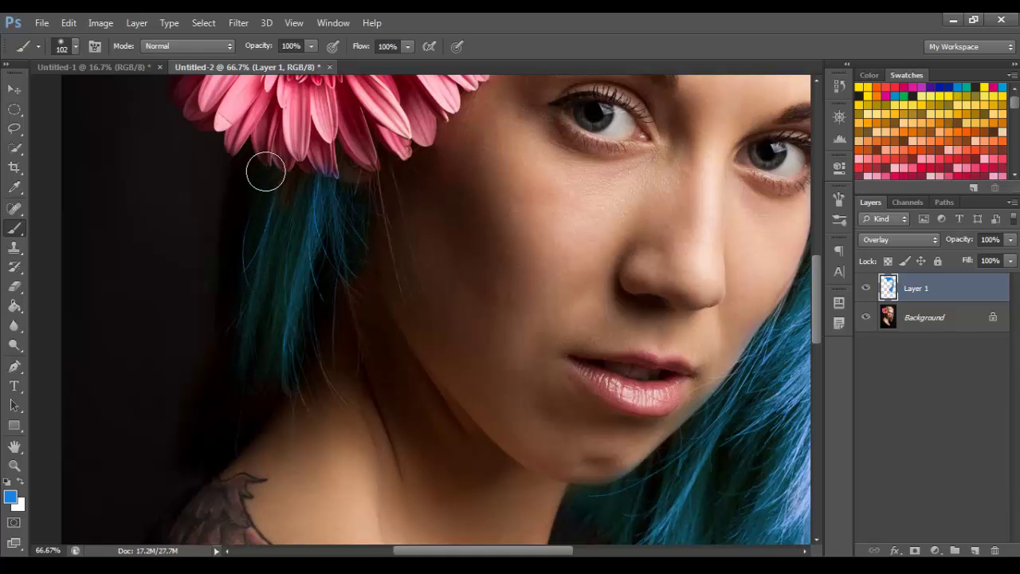
# Examine the recoloured hair on the whole portrait and compare it with the before-and-after image in Untitled-1.
pyautogui.scroll(5, 212, 281)
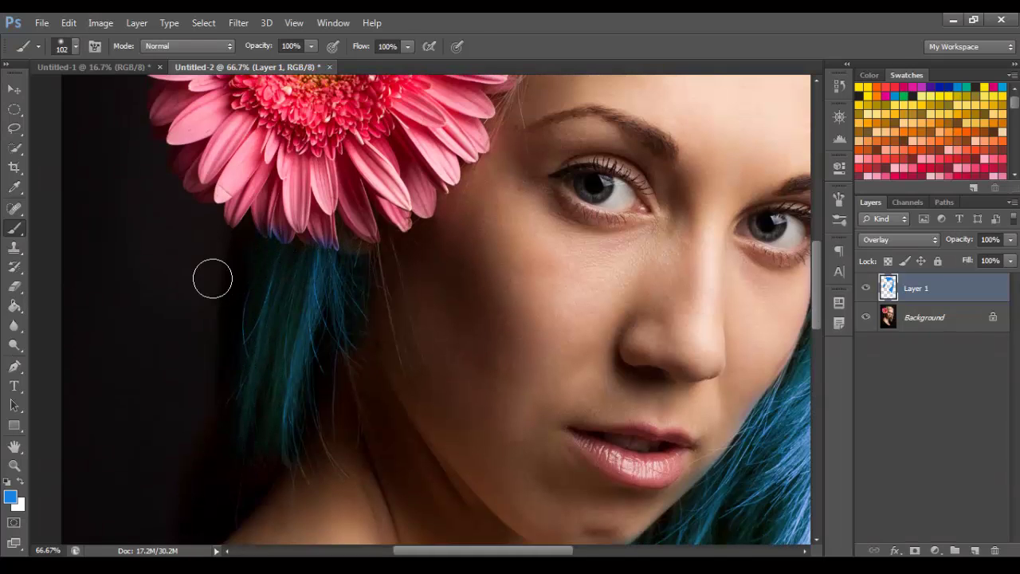
pyautogui.click(14, 465)
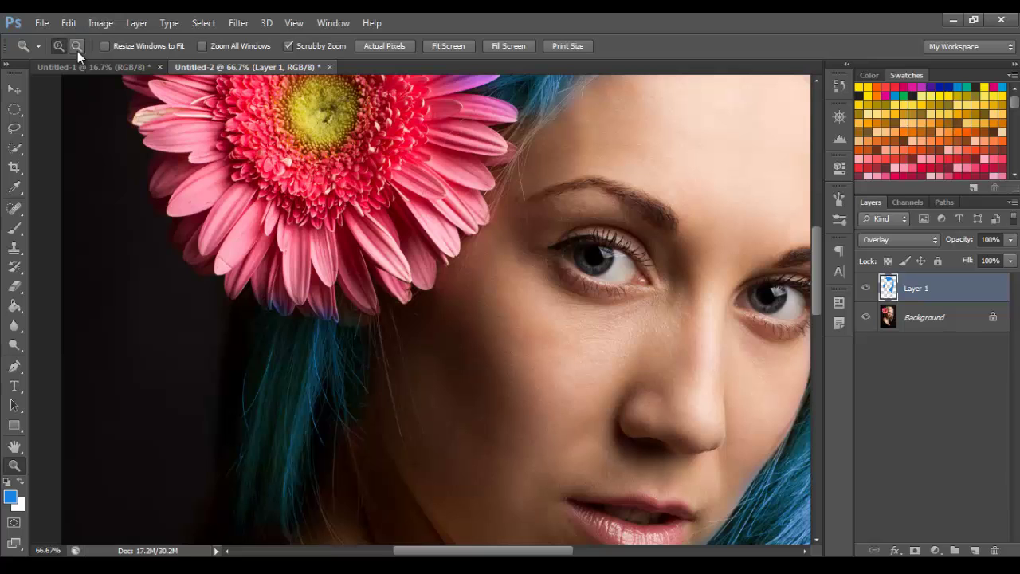
pyautogui.click(599, 341)
pyautogui.click(599, 341)
pyautogui.click(599, 341)
pyautogui.click(599, 340)
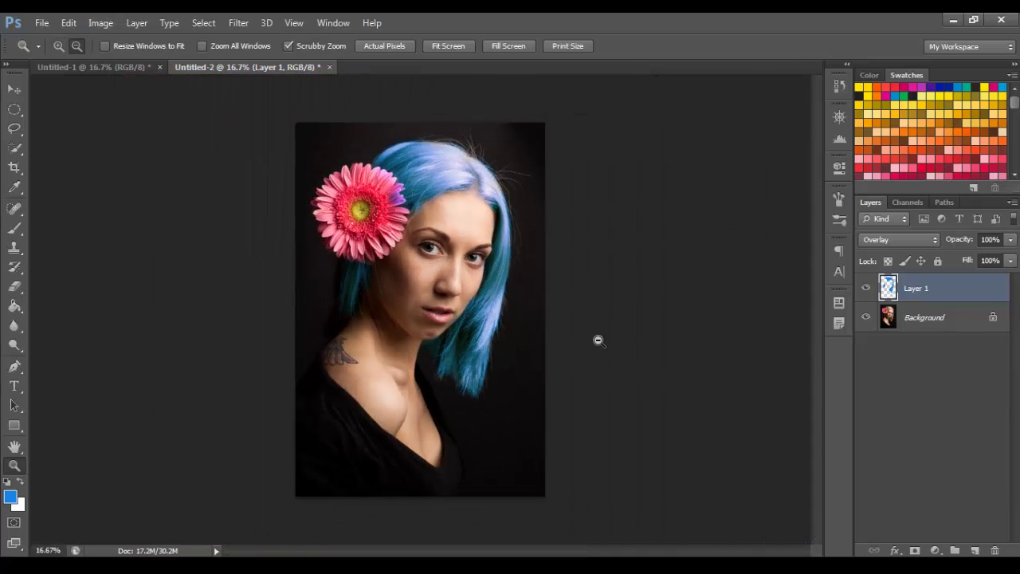
pyautogui.click(136, 70)
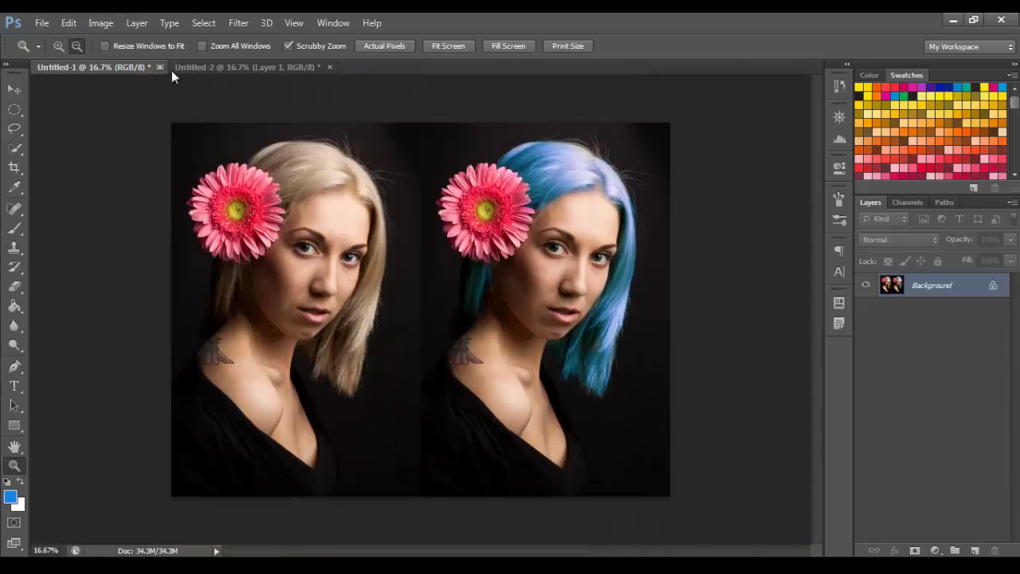
pyautogui.click(232, 68)
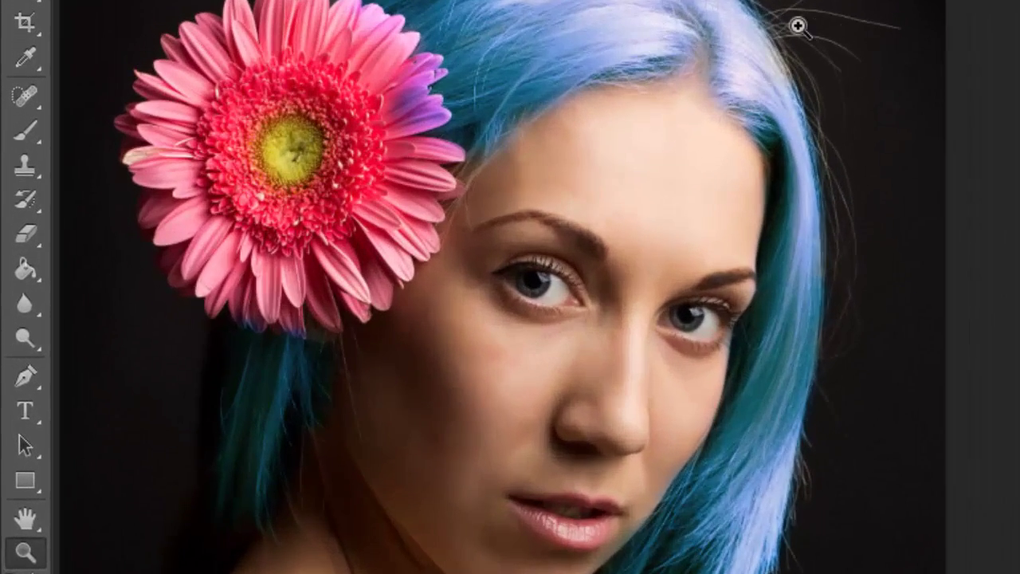
# Set up the Eraser with a soft brush, 78 px in size and 0% hardness.
pyautogui.click(797, 28)
pyautogui.scroll(3, 136, 239)
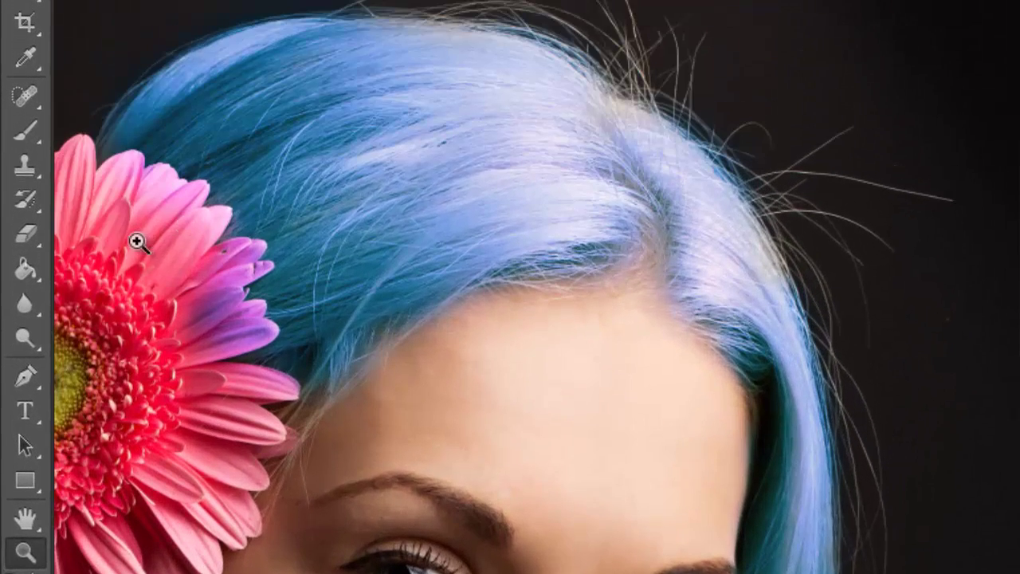
pyautogui.click(25, 234)
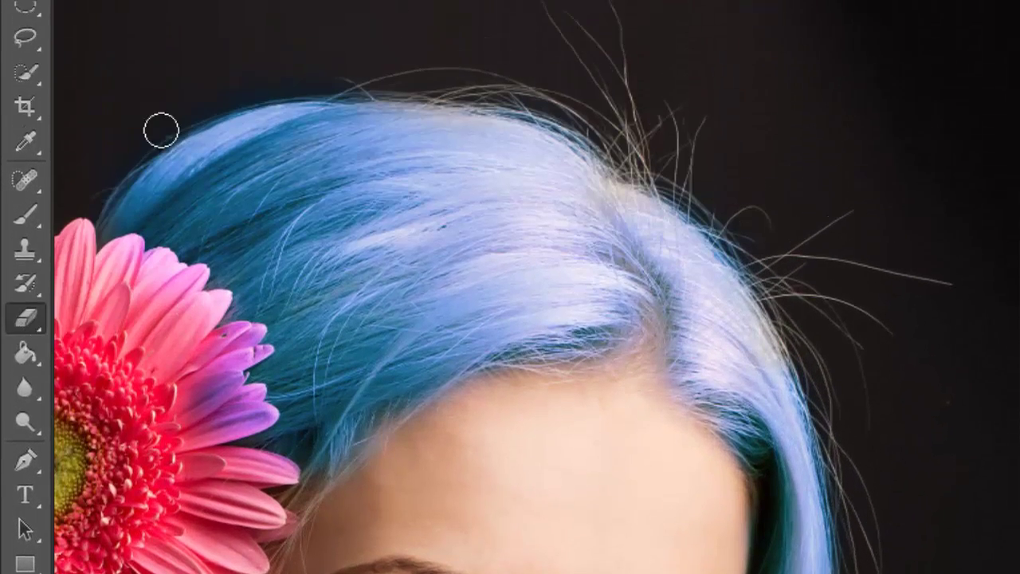
pyautogui.click(132, 22)
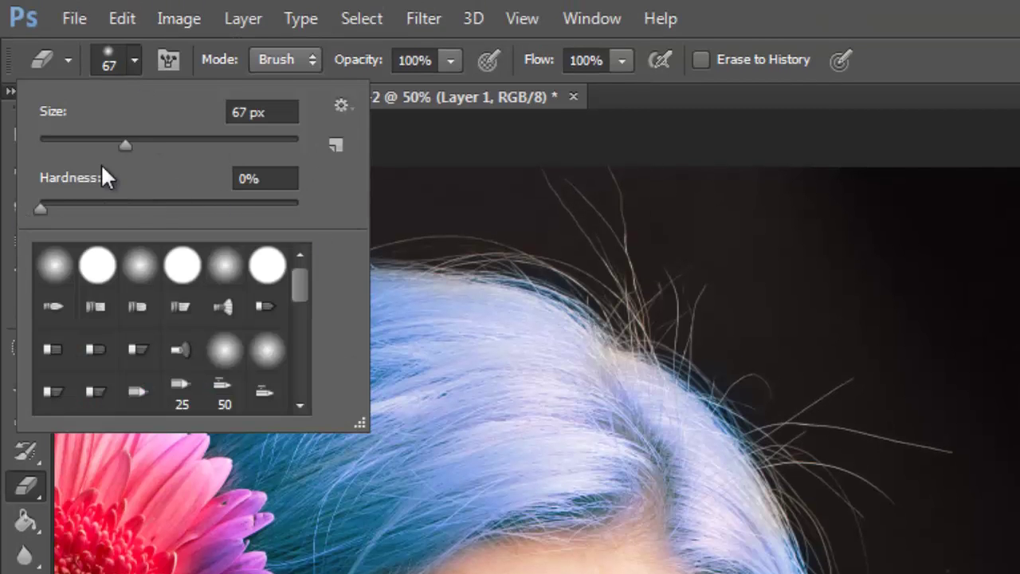
pyautogui.click(143, 145)
pyautogui.press('Return')
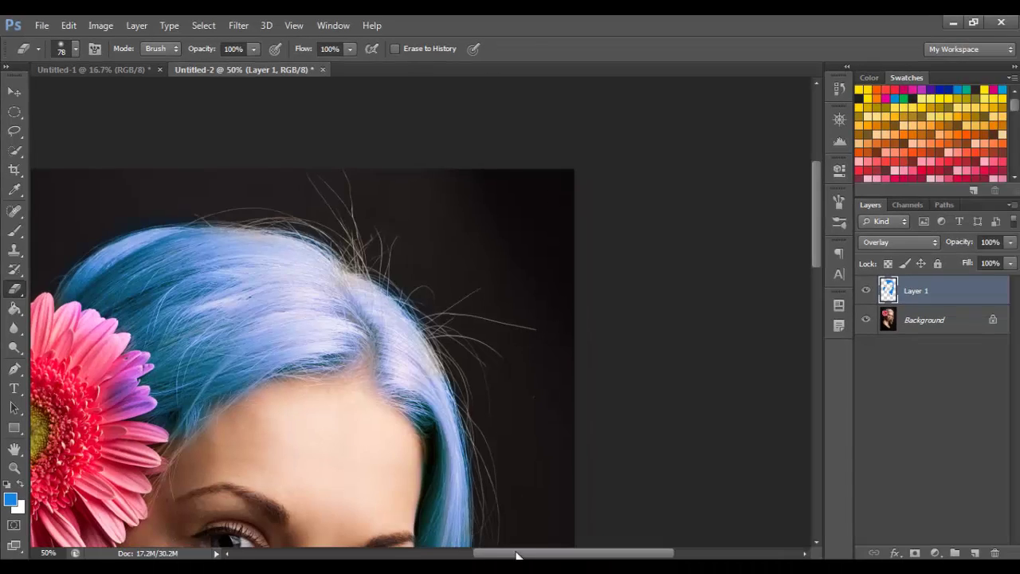
# Erase the blue tint from the flower petals that border the hair.
pyautogui.moveTo(517, 554); pyautogui.dragTo(463, 555)
pyautogui.press('z')
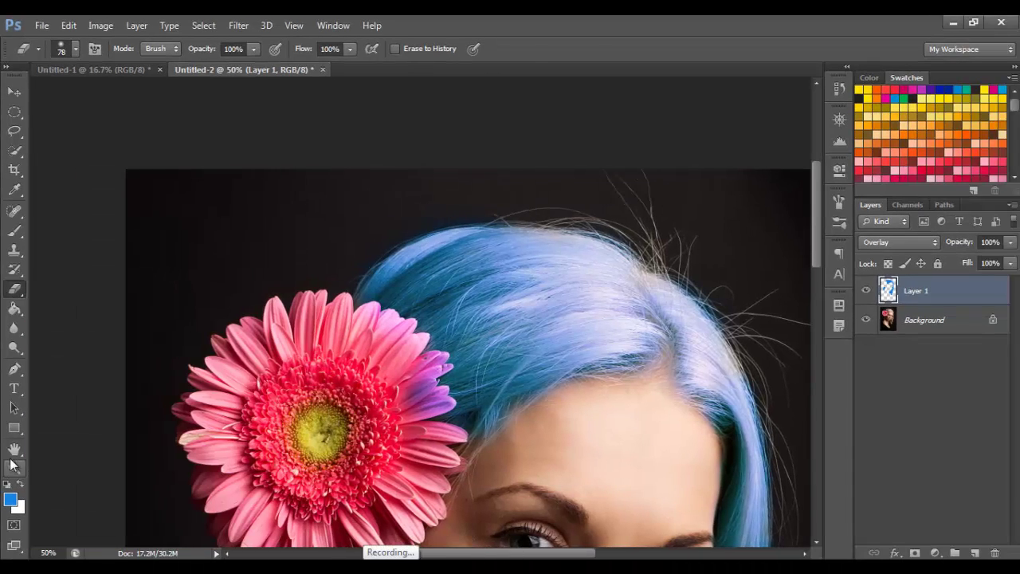
pyautogui.click(413, 363)
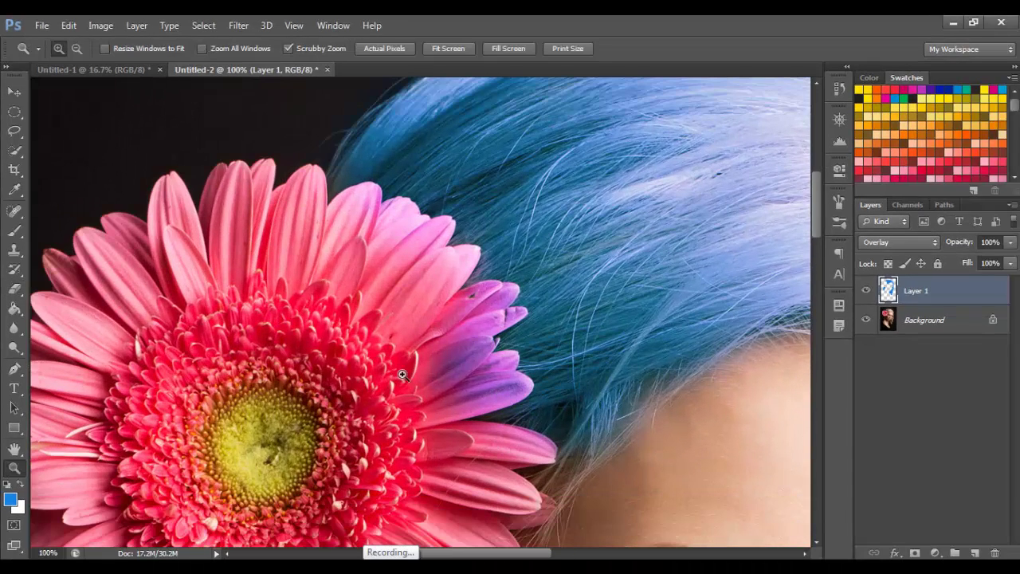
pyautogui.click(16, 290)
pyautogui.moveTo(527, 402)
pyautogui.mouseDown()
pyautogui.moveTo(452, 350)
pyautogui.moveTo(447, 366)
pyautogui.moveTo(473, 354)
pyautogui.moveTo(481, 389)
pyautogui.moveTo(498, 375)
pyautogui.moveTo(505, 385)
pyautogui.moveTo(432, 408)
pyautogui.mouseUp()
pyautogui.moveTo(466, 322)
pyautogui.mouseDown()
pyautogui.moveTo(492, 304)
pyautogui.moveTo(435, 317)
pyautogui.moveTo(429, 283)
pyautogui.moveTo(444, 276)
pyautogui.moveTo(430, 268)
pyautogui.moveTo(430, 240)
pyautogui.moveTo(405, 243)
pyautogui.moveTo(393, 225)
pyautogui.moveTo(354, 226)
pyautogui.moveTo(355, 216)
pyautogui.moveTo(302, 183)
pyautogui.mouseUp()
# Erase the blue spill on the dark background above the crown of the head.
pyautogui.scroll(3, 312, 194)
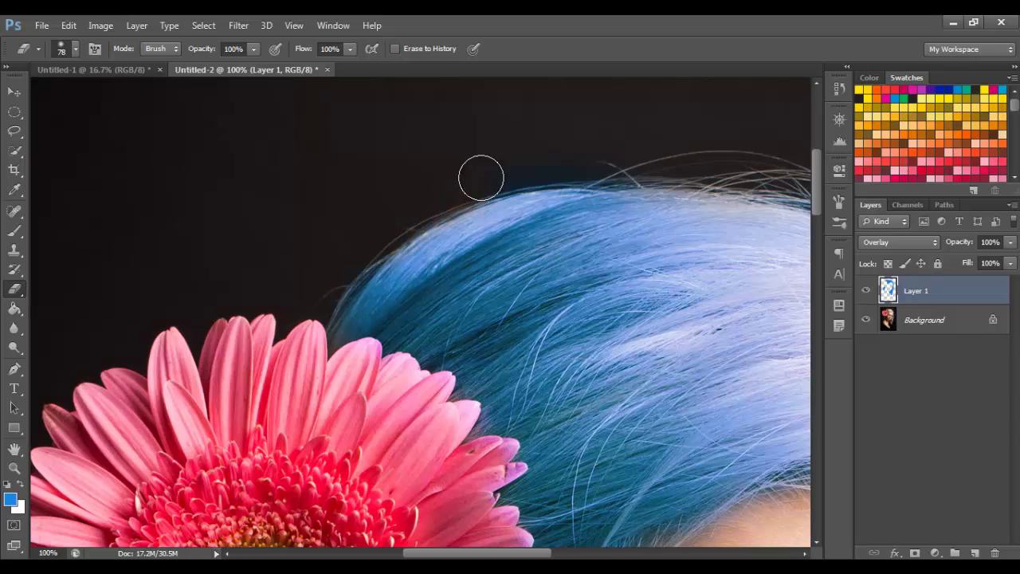
pyautogui.hscroll(5, 341, 80)
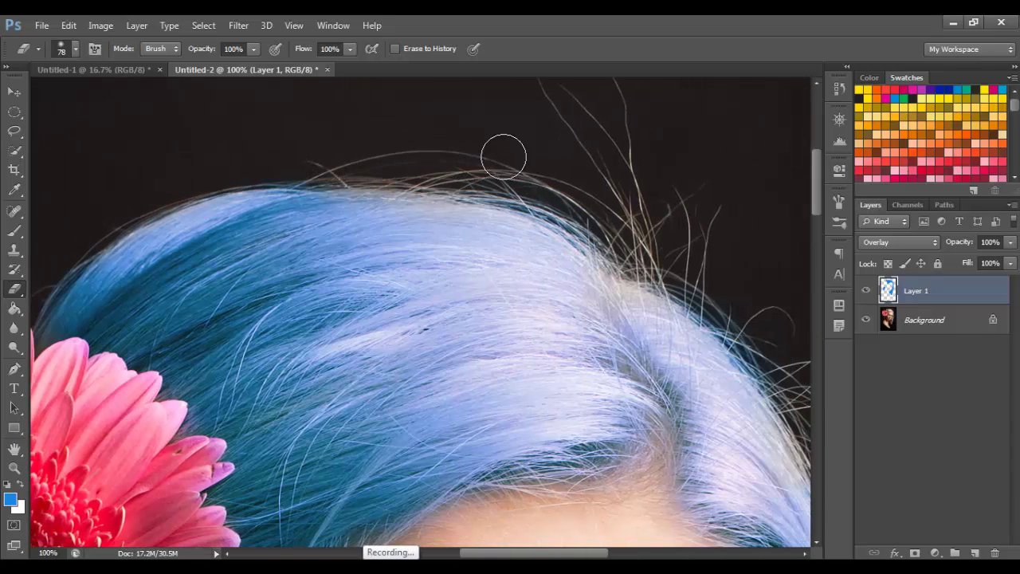
pyautogui.click(15, 230)
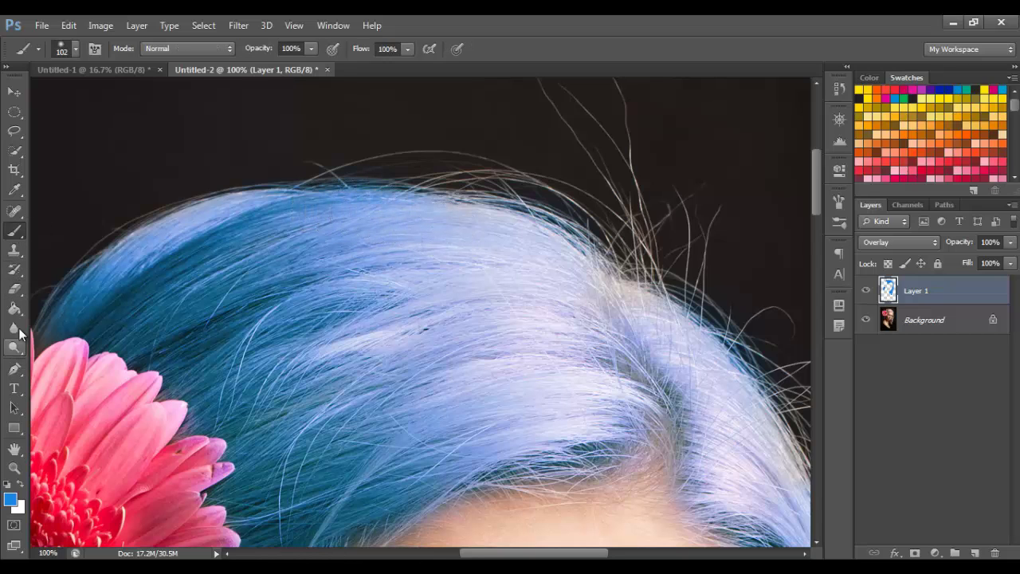
pyautogui.click(10, 291)
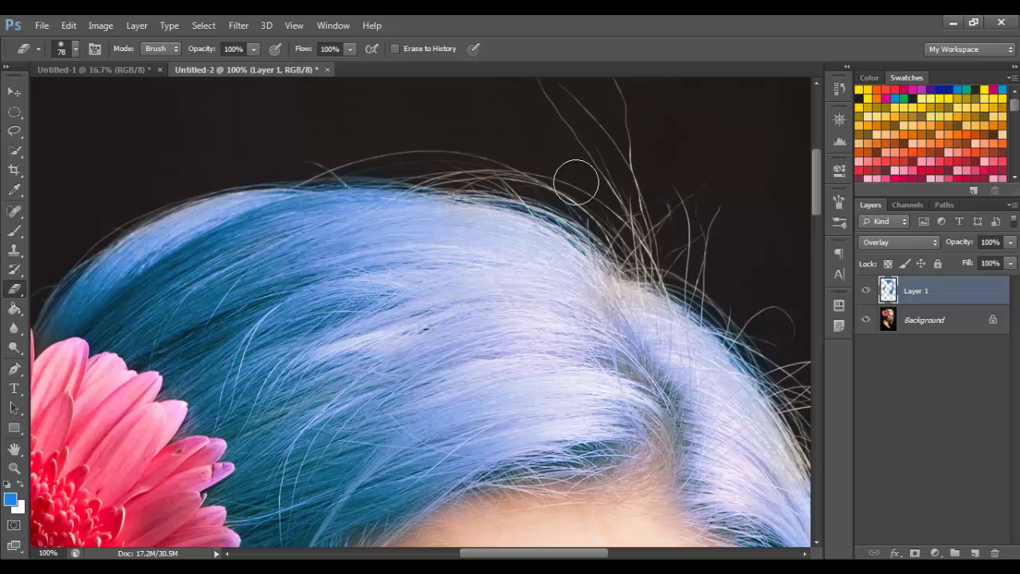
# Clean the spill along the hair's outer edge beside the parting and repaint that edge blue with the Brush.
pyautogui.scroll(-5, 729, 308)
pyautogui.hscroll(10, 320, 179)
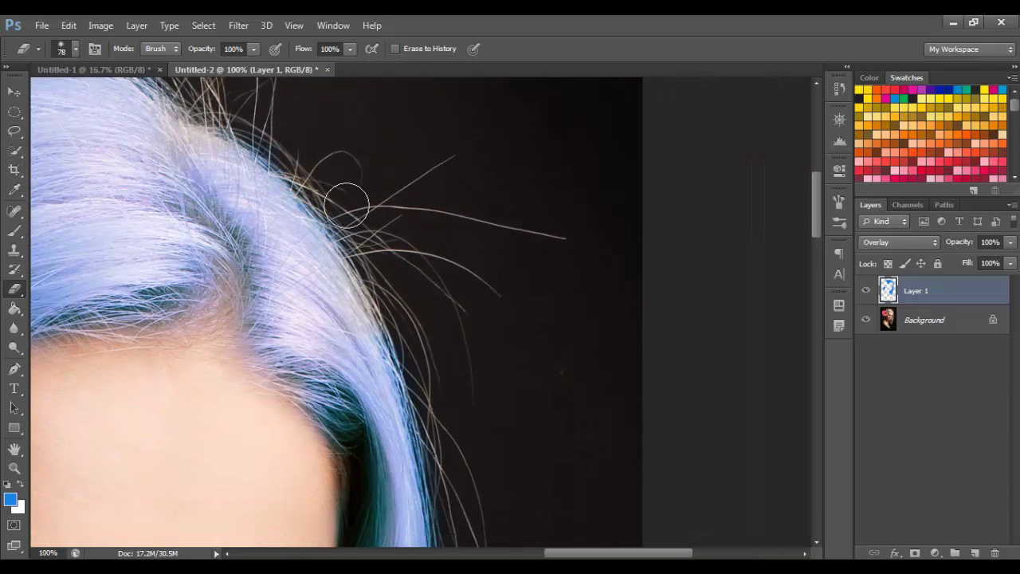
pyautogui.click(15, 231)
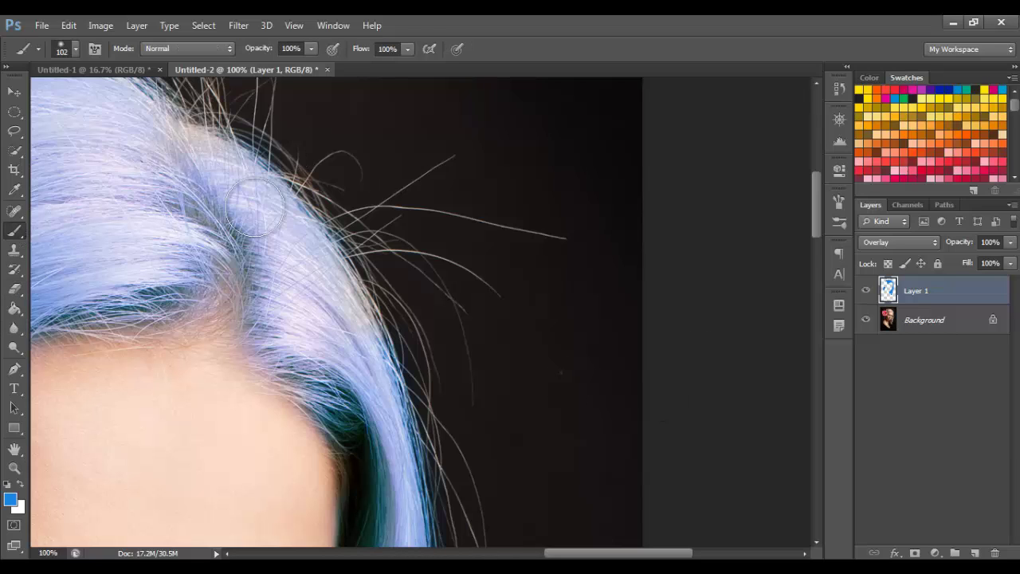
pyautogui.moveTo(258, 205)
pyautogui.mouseDown()
pyautogui.moveTo(321, 210)
pyautogui.moveTo(289, 208)
pyautogui.mouseUp()
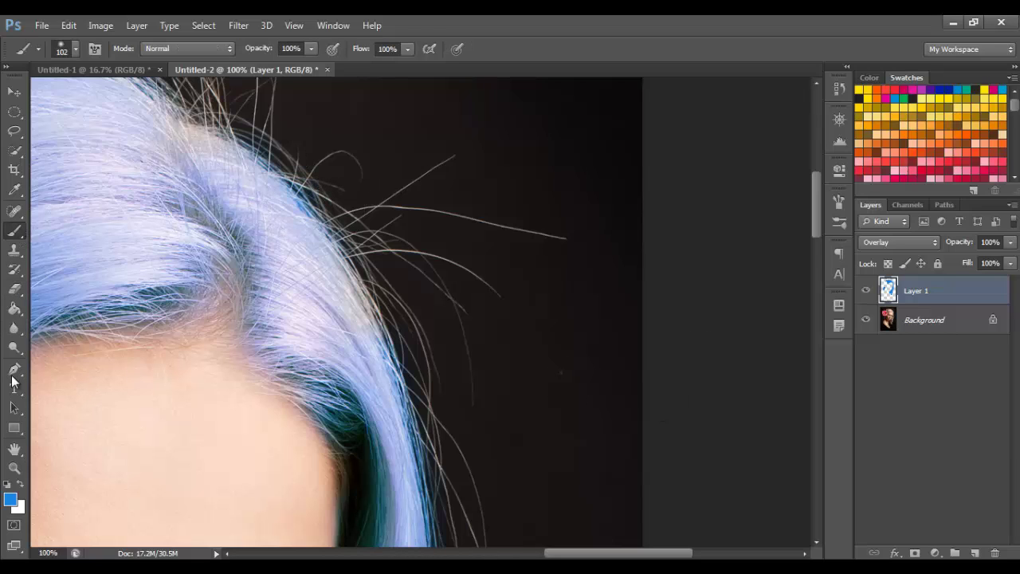
# Erase the blue spill beside the long side hair and touch up the hairline at the temple.
pyautogui.click(15, 289)
pyautogui.scroll(-5, 534, 272)
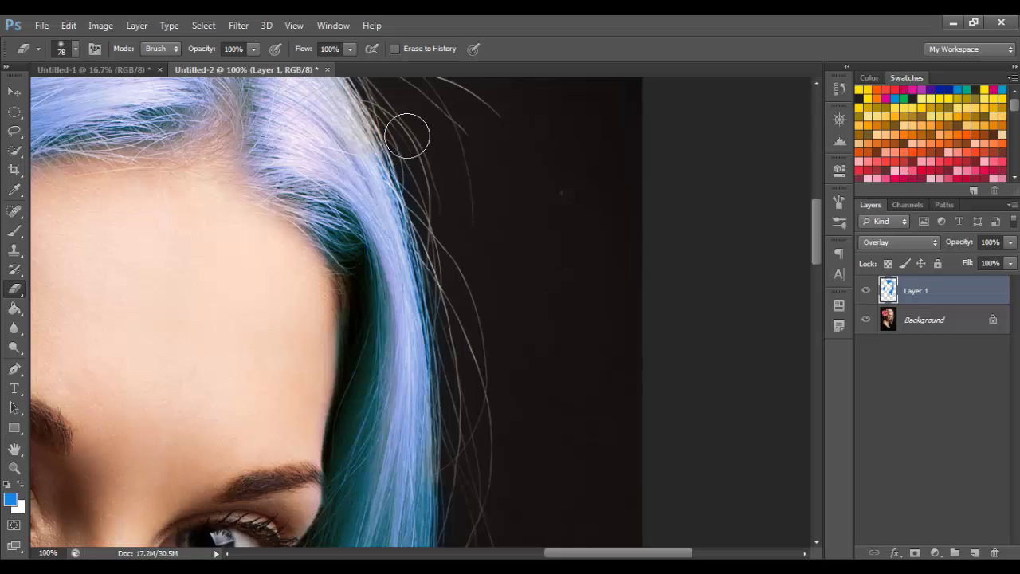
pyautogui.scroll(-10, 456, 281)
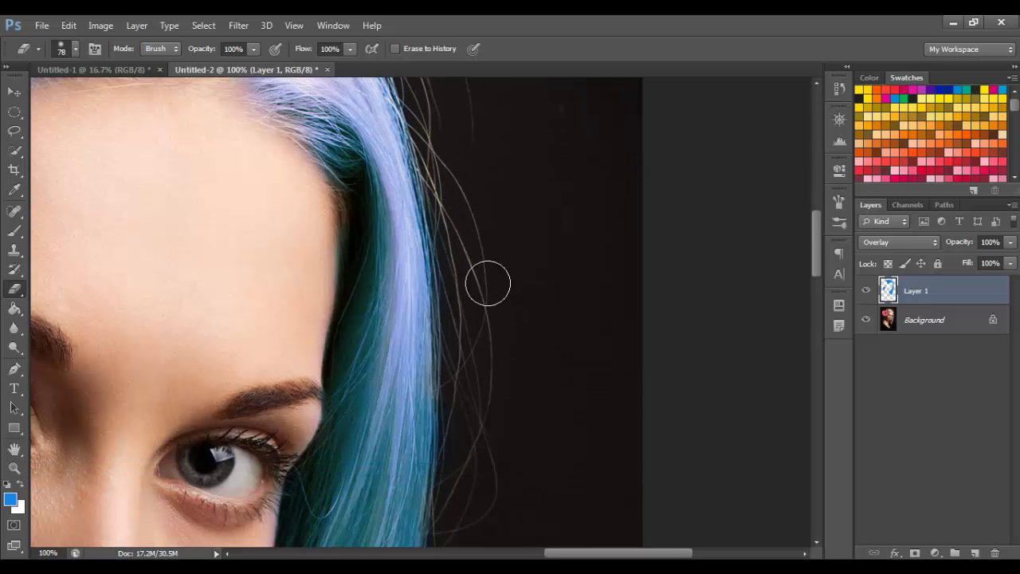
pyautogui.scroll(10, 466, 327)
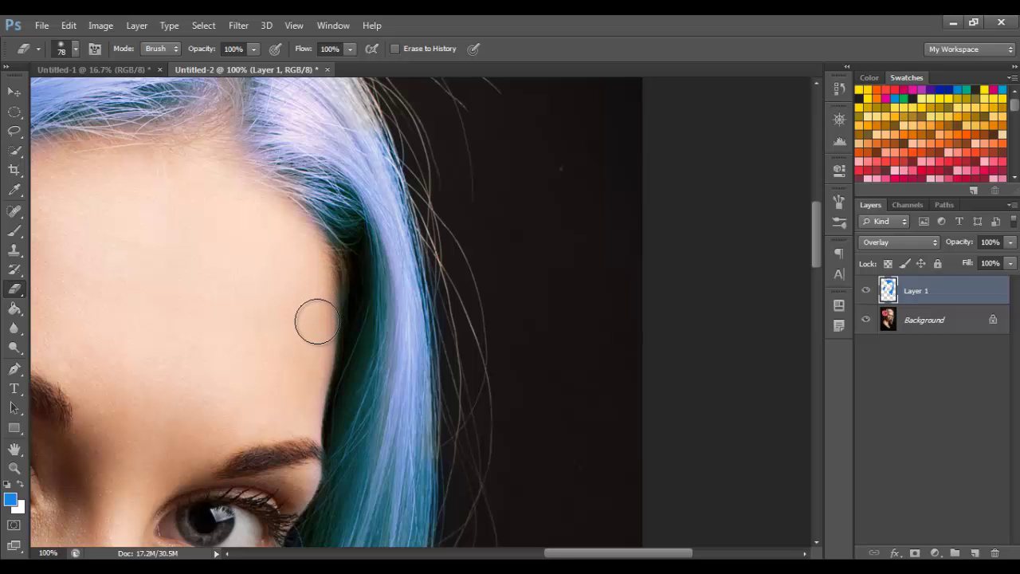
pyautogui.click(14, 231)
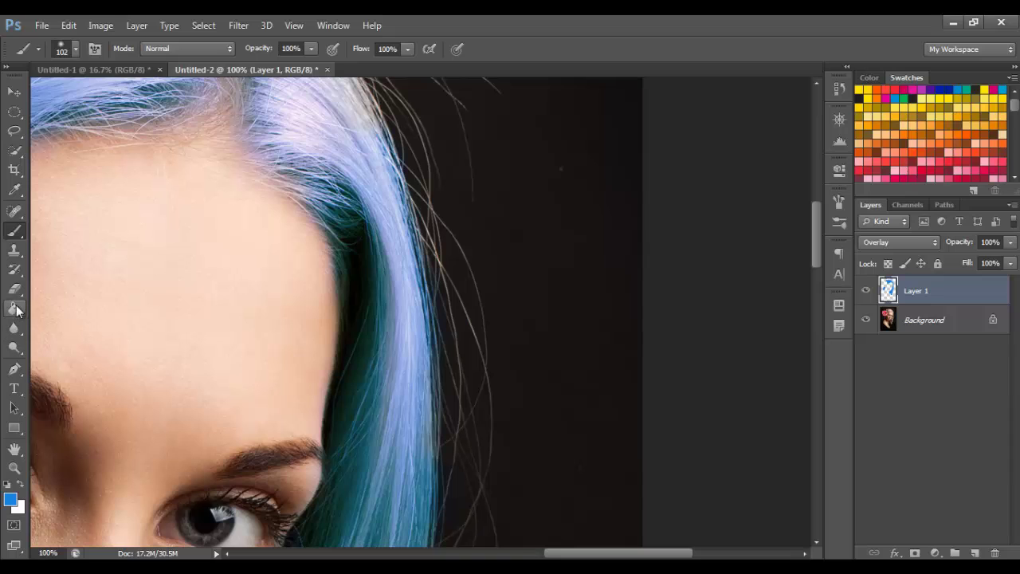
pyautogui.click(14, 289)
# Erase the blue tint from the skin around the outer eyebrow, eye and upper cheek.
pyautogui.scroll(-3, 310, 263)
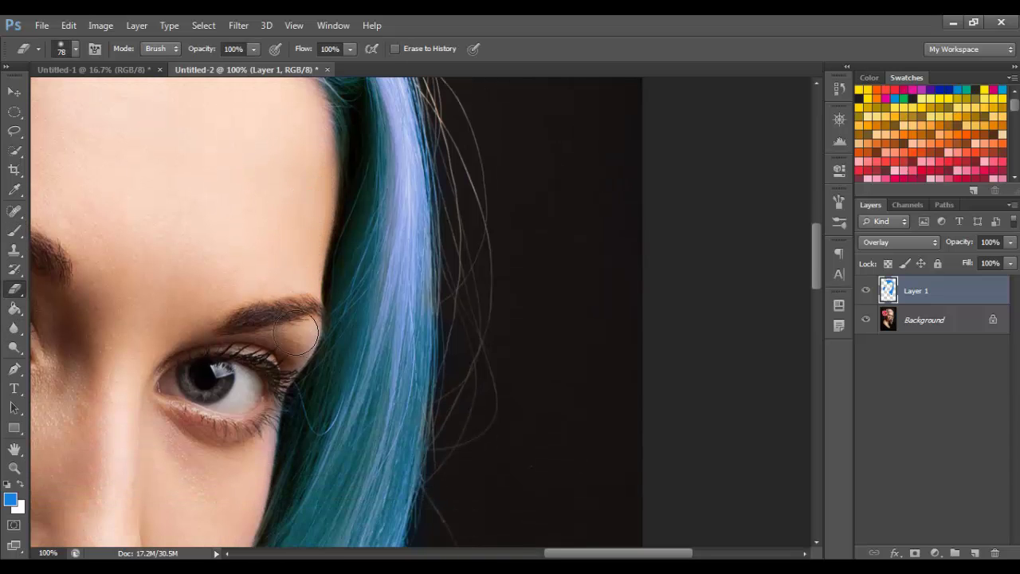
pyautogui.scroll(-2, 296, 333)
pyautogui.scroll(1, 271, 255)
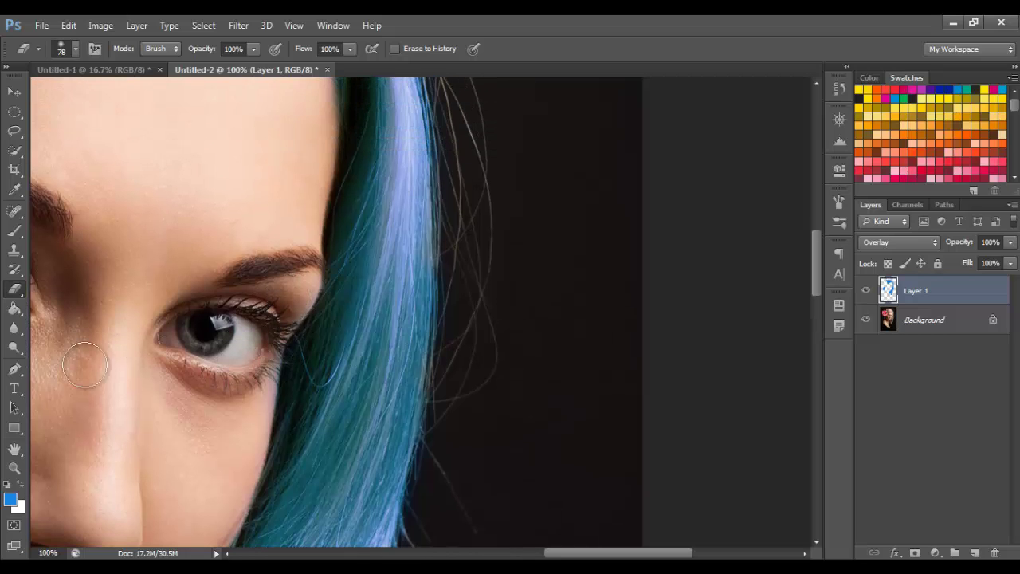
pyautogui.scroll(-4, 151, 319)
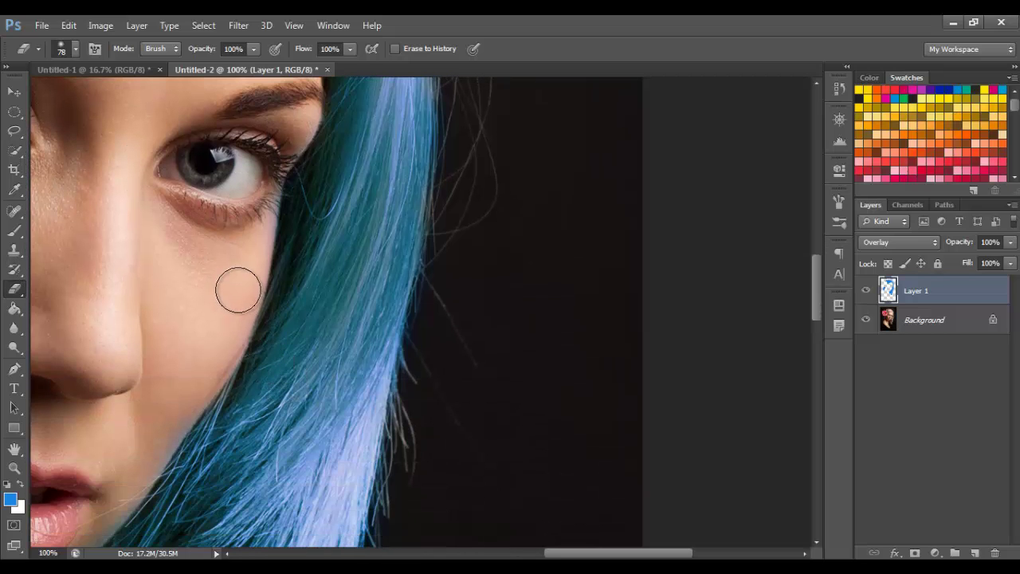
pyautogui.scroll(1, 233, 301)
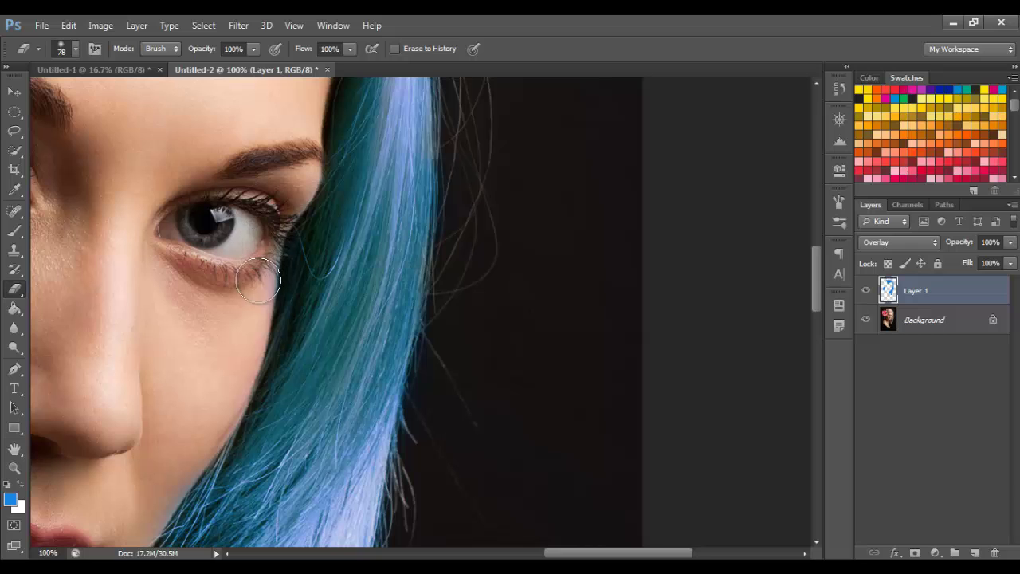
# Erase the blue spill along the lower cheek, jaw and chin and around the hair ends beneath them.
pyautogui.scroll(-5, 256, 319)
pyautogui.moveTo(610, 556); pyautogui.dragTo(578, 556)
pyautogui.scroll(-3, 239, 431)
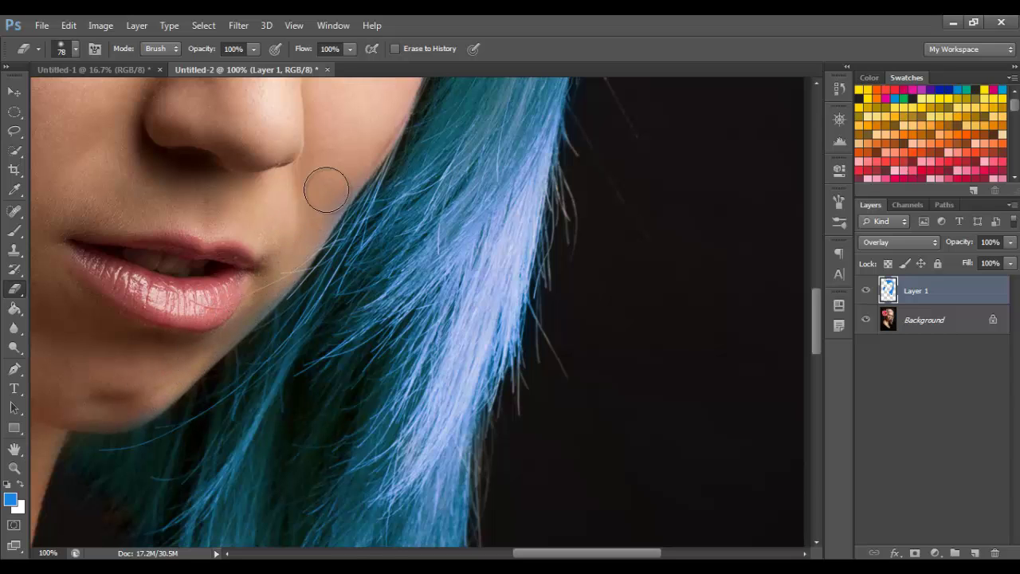
pyautogui.scroll(-2, 123, 428)
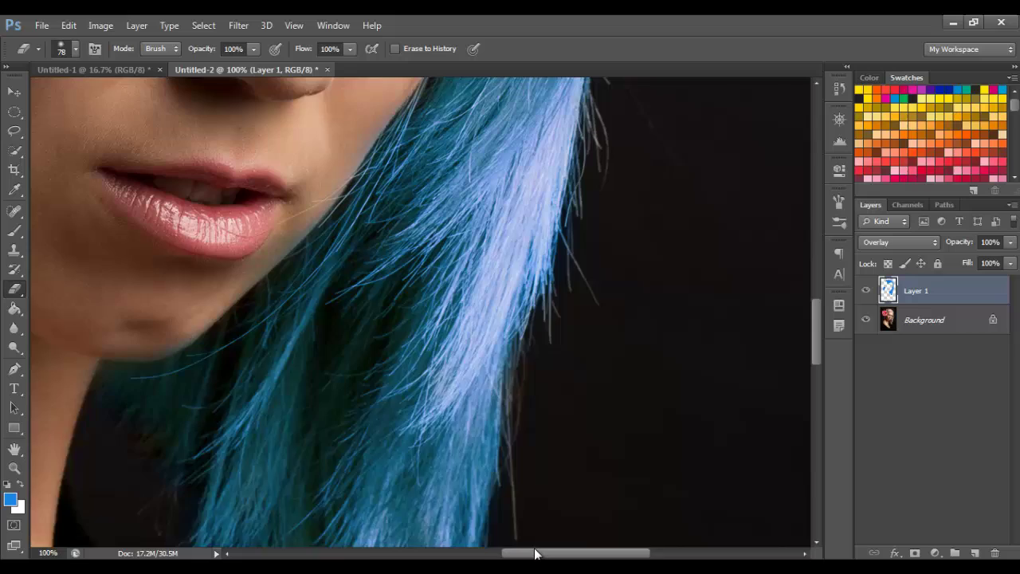
pyautogui.moveTo(539, 553); pyautogui.dragTo(499, 552)
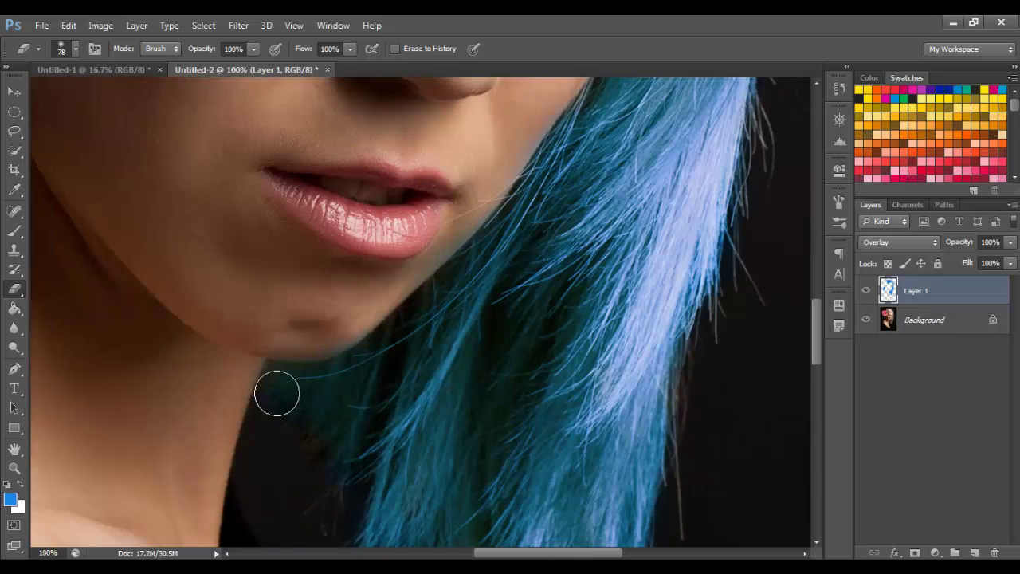
pyautogui.scroll(-2, 276, 392)
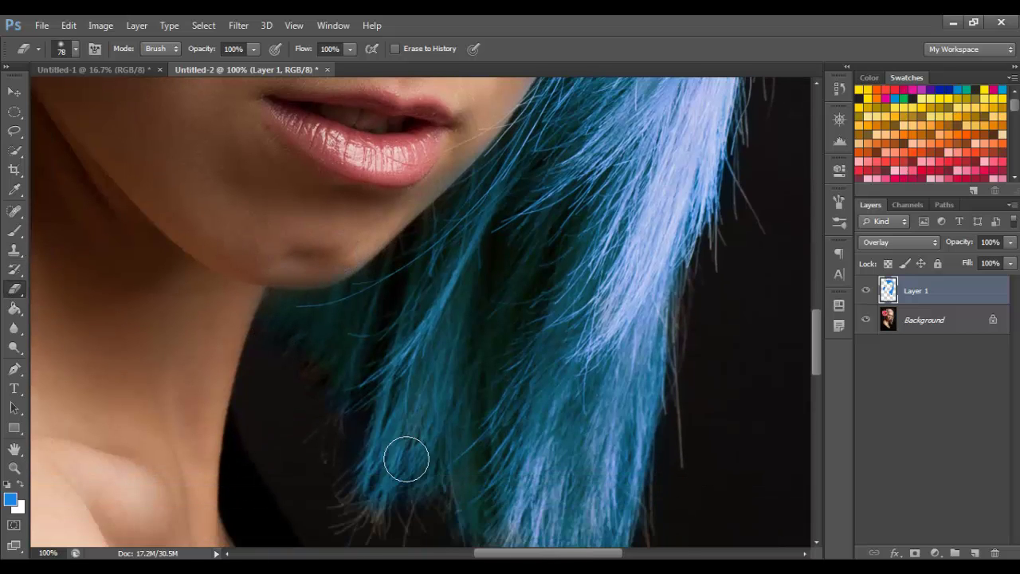
# Clean the blue spill around the strands below the flower and on the flower's lower petals.
pyautogui.moveTo(552, 554); pyautogui.dragTo(454, 553)
pyautogui.scroll(5, 445, 465)
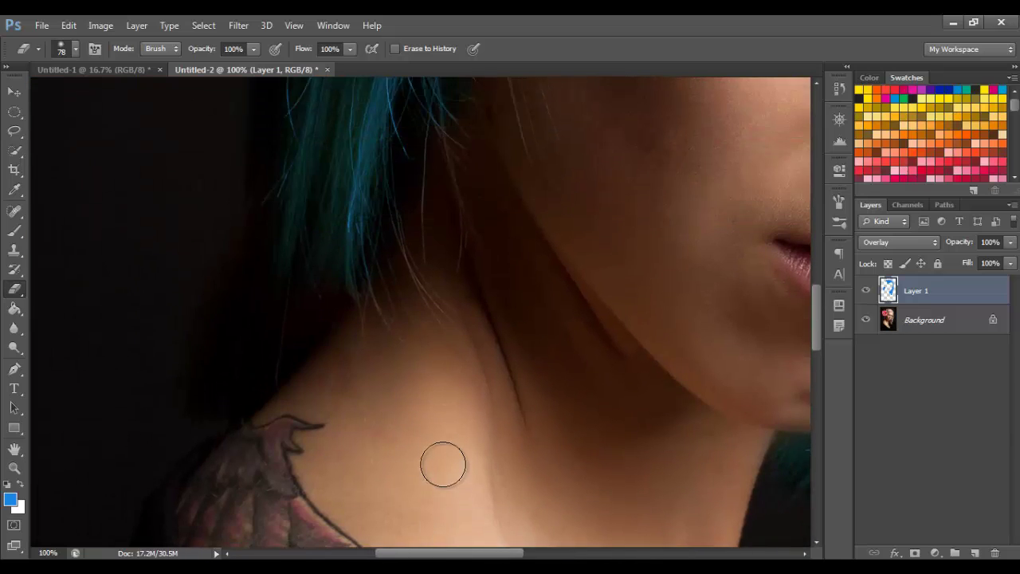
pyautogui.scroll(3, 445, 464)
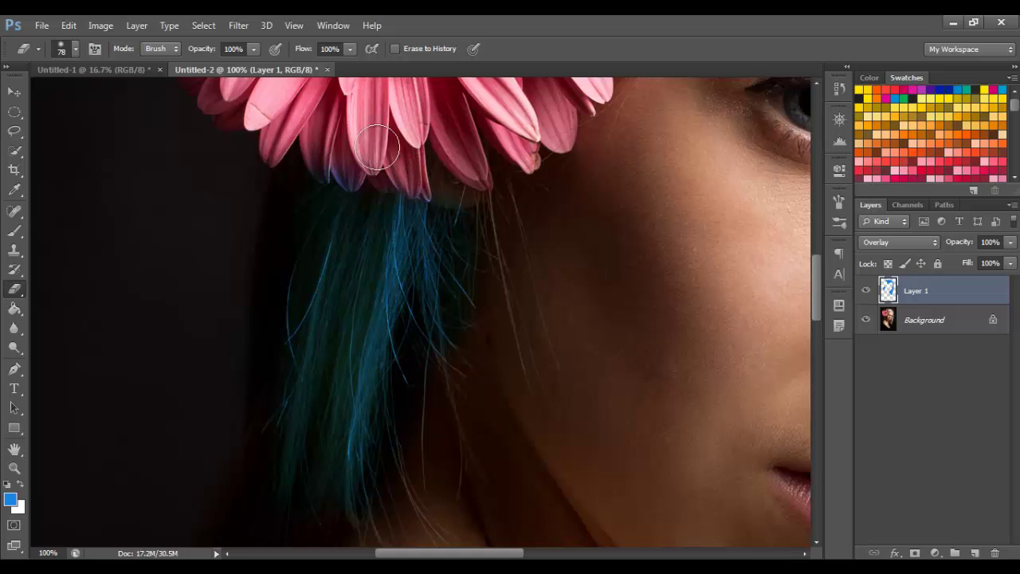
pyautogui.scroll(8, 343, 167)
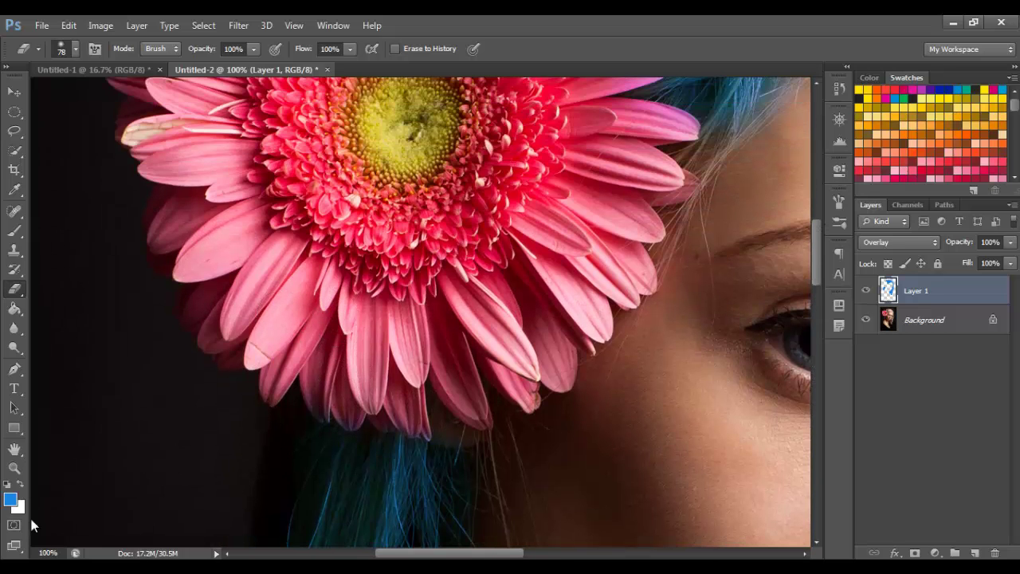
# Apply a Hue/Saturation adjustment with Hue +88 to the painted layer to turn the hair magenta.
pyautogui.click(14, 469)
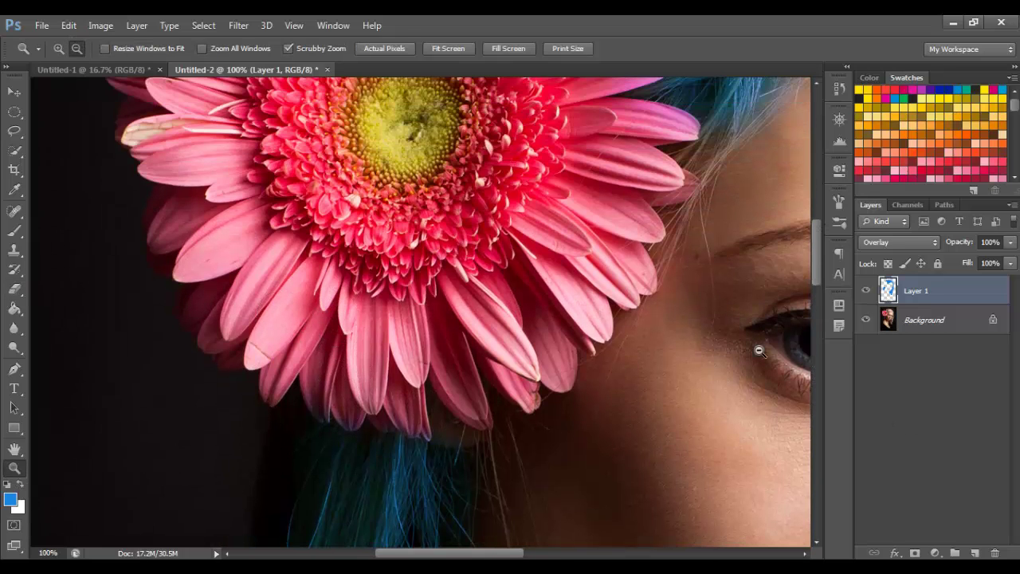
pyautogui.click(610, 296)
pyautogui.click(610, 297)
pyautogui.click(611, 296)
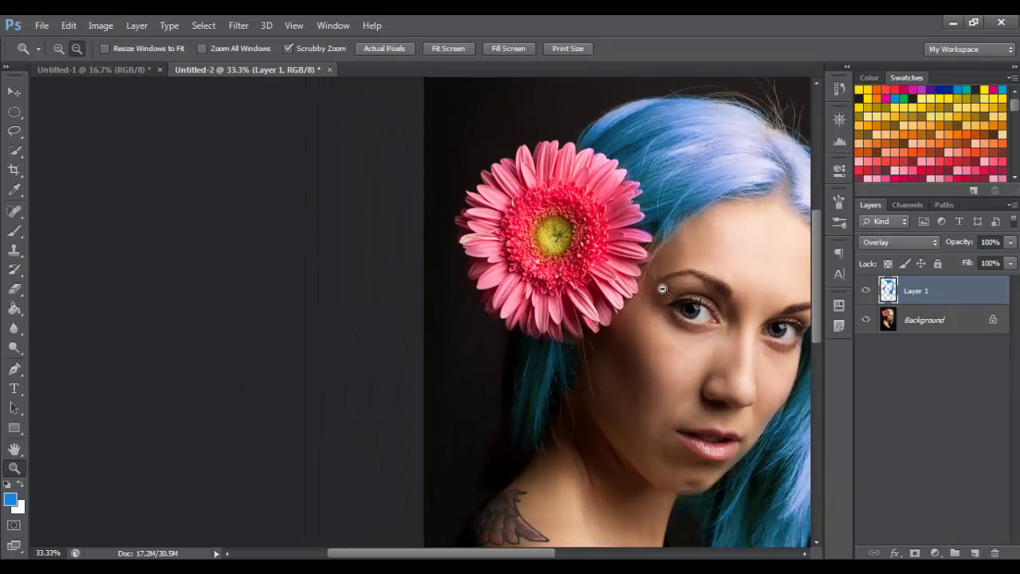
pyautogui.click(662, 289)
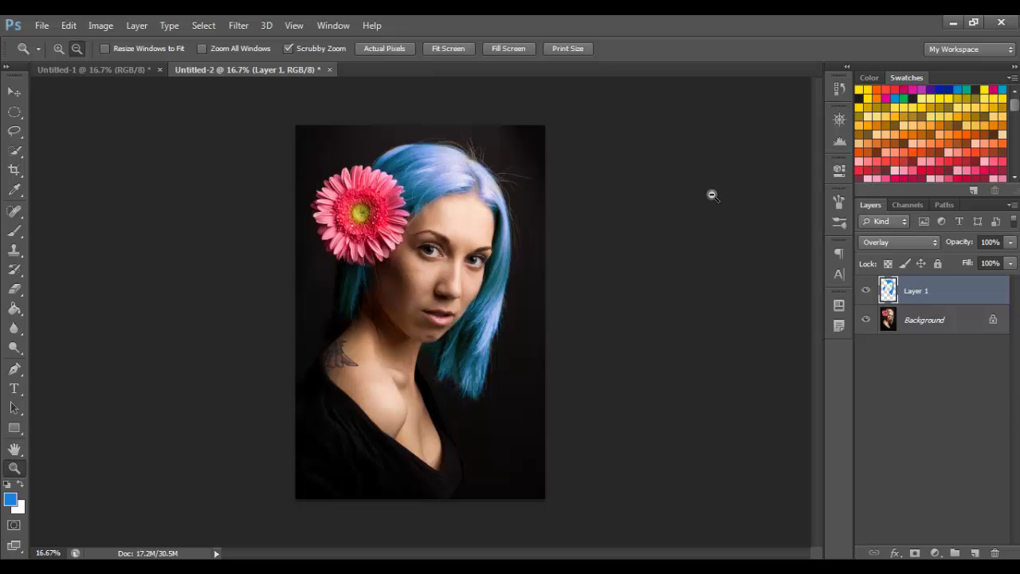
pyautogui.click(100, 25)
pyautogui.moveTo(127, 67)
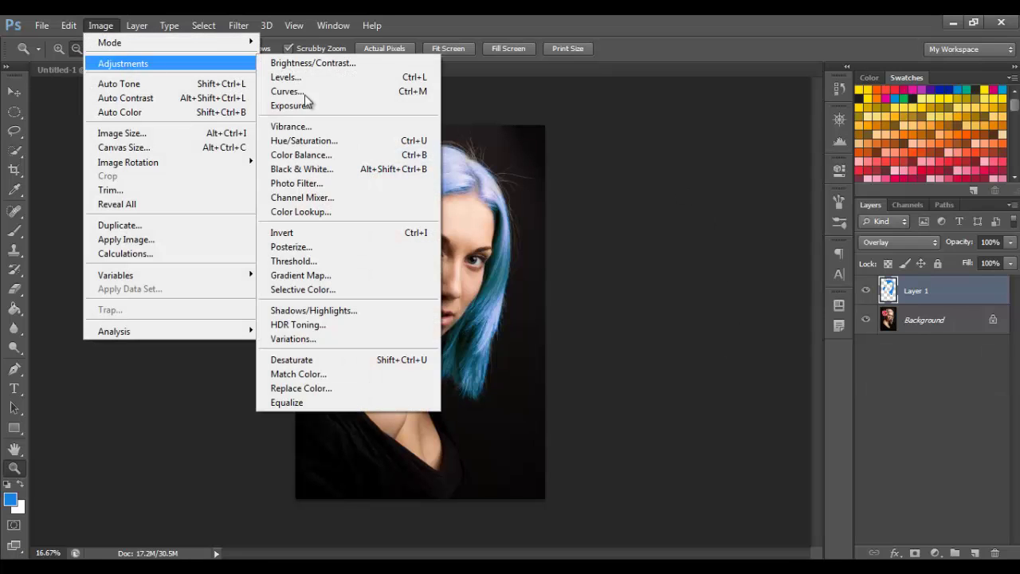
pyautogui.click(306, 145)
pyautogui.moveTo(651, 174); pyautogui.dragTo(710, 119)
pyautogui.moveTo(719, 220); pyautogui.dragTo(762, 230)
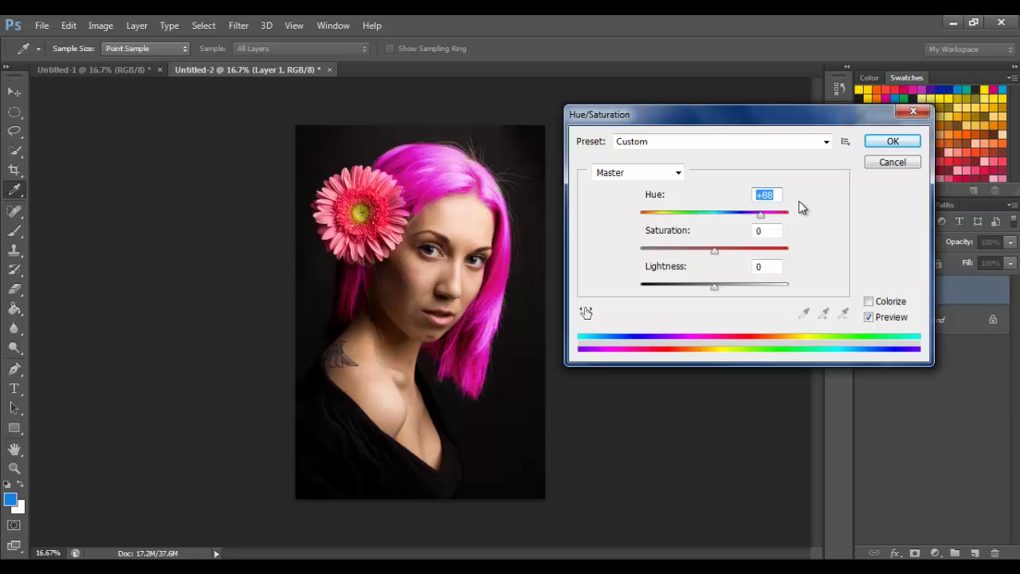
pyautogui.click(893, 141)
# Examine the magenta hair around the face close up.
pyautogui.press('z')
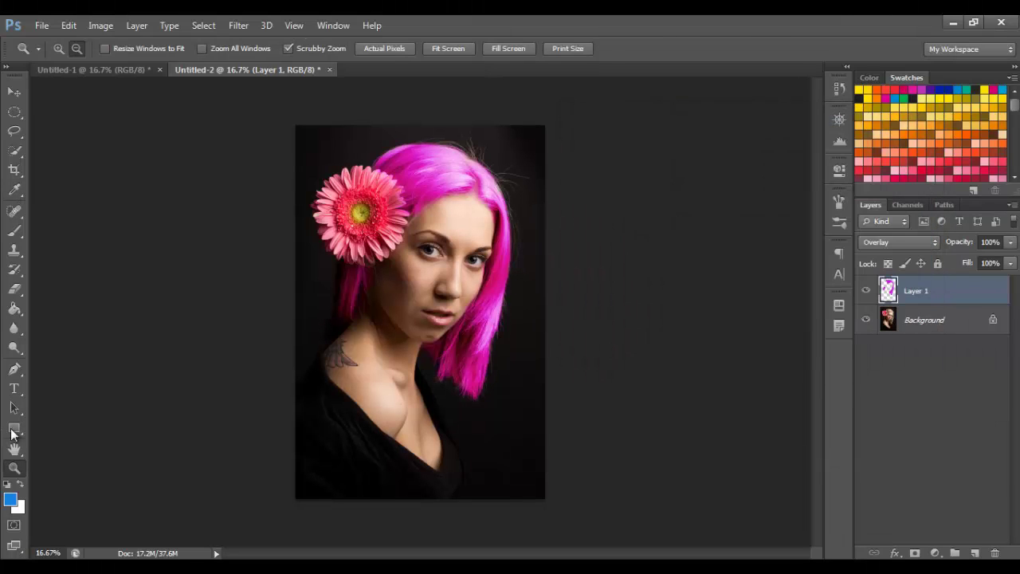
pyautogui.click(505, 232)
pyautogui.click(431, 275)
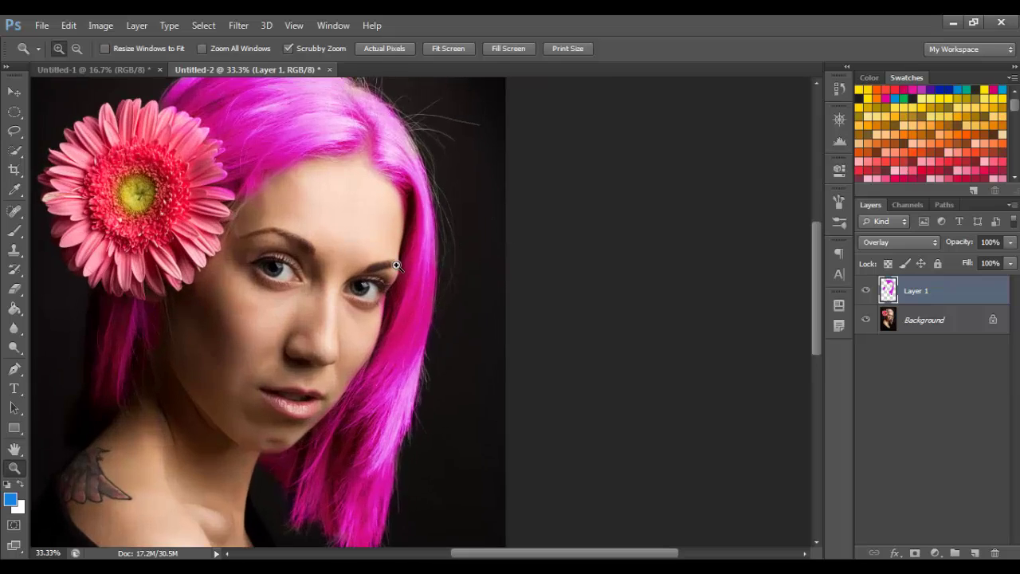
# Lower the opacity of the painted hair layer to 75% to soften the magenta.
pyautogui.click(410, 211)
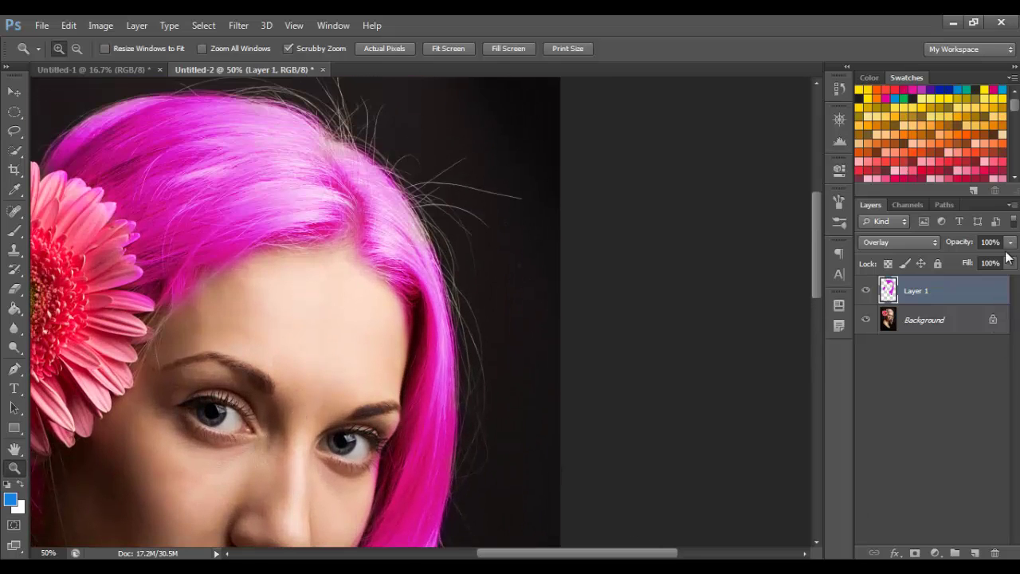
pyautogui.click(1009, 243)
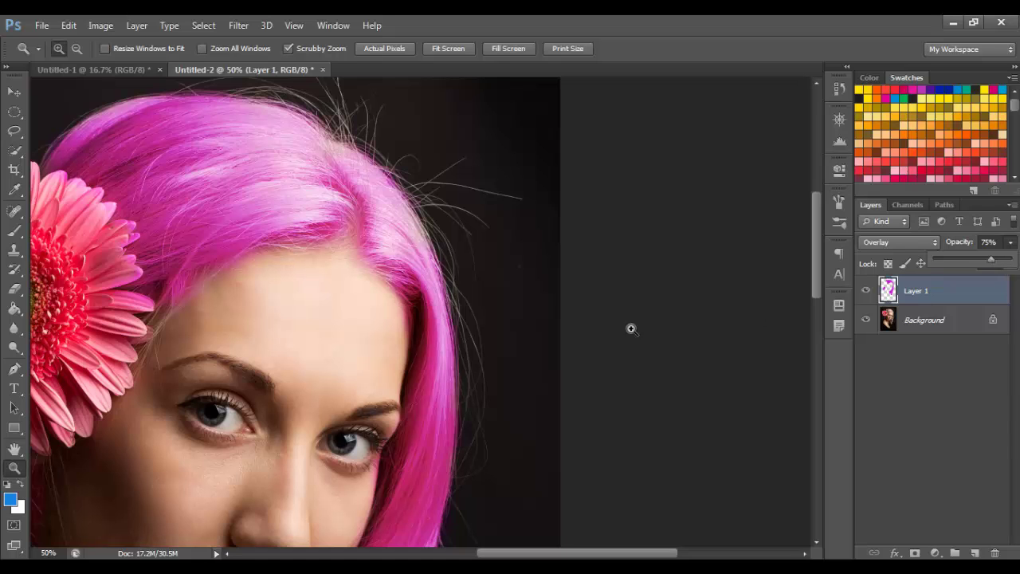
pyautogui.click(77, 49)
pyautogui.click(216, 464)
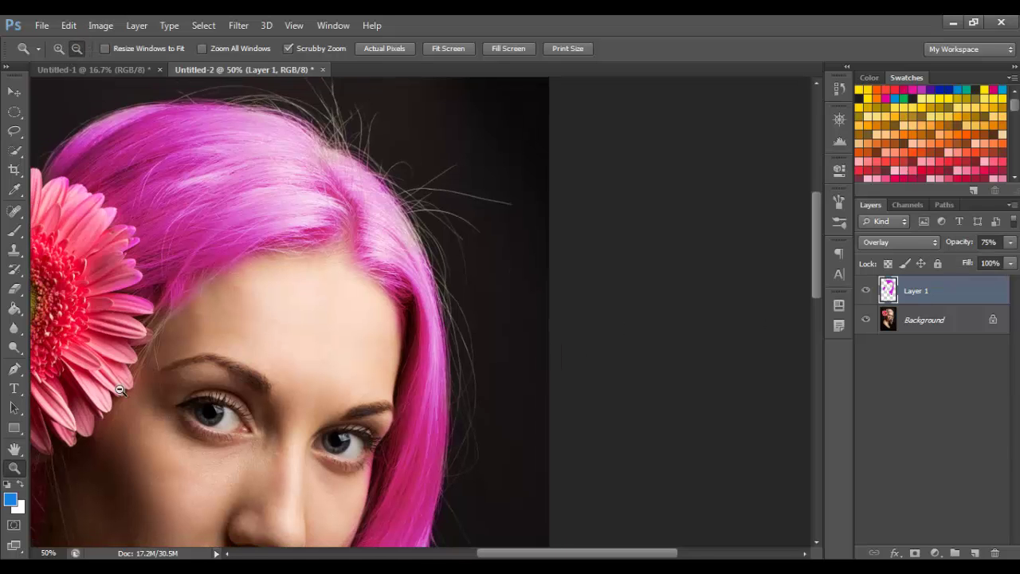
pyautogui.click(216, 464)
pyautogui.click(383, 490)
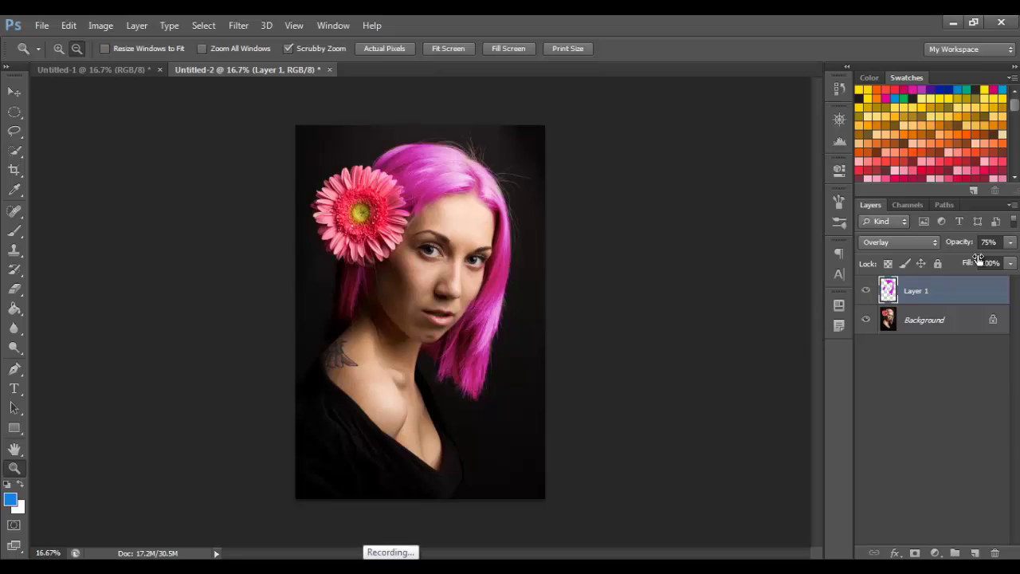
# Try the hair layer at 100% opacity, set it back to 75%, and select the Background layer.
pyautogui.click(1010, 243)
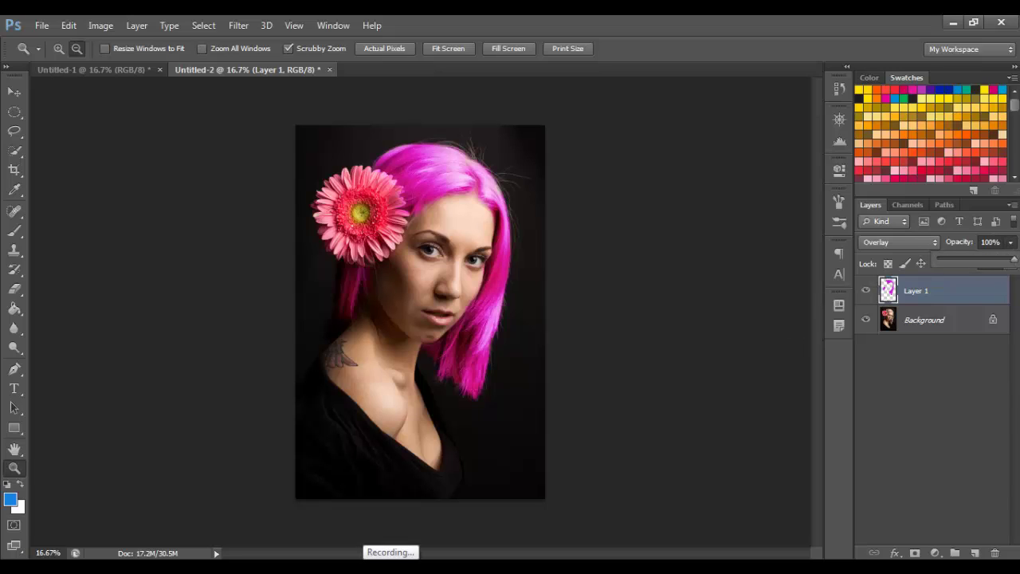
pyautogui.click(1017, 248)
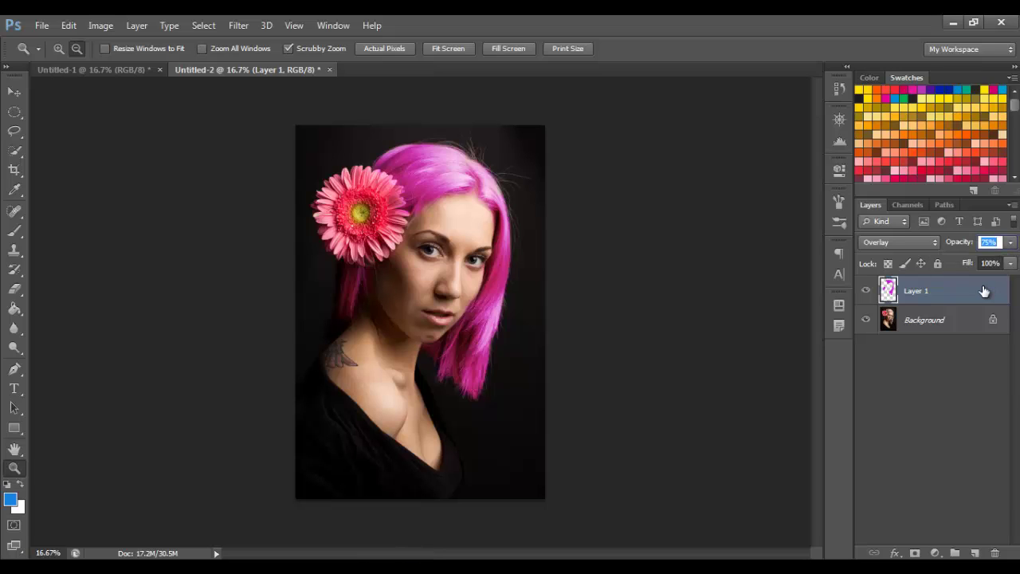
pyautogui.click(935, 316)
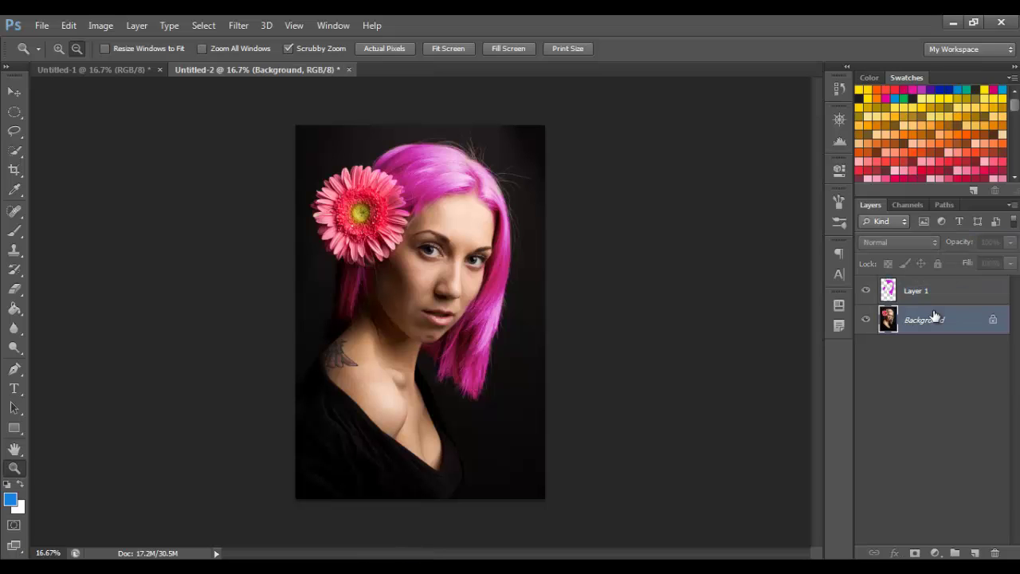